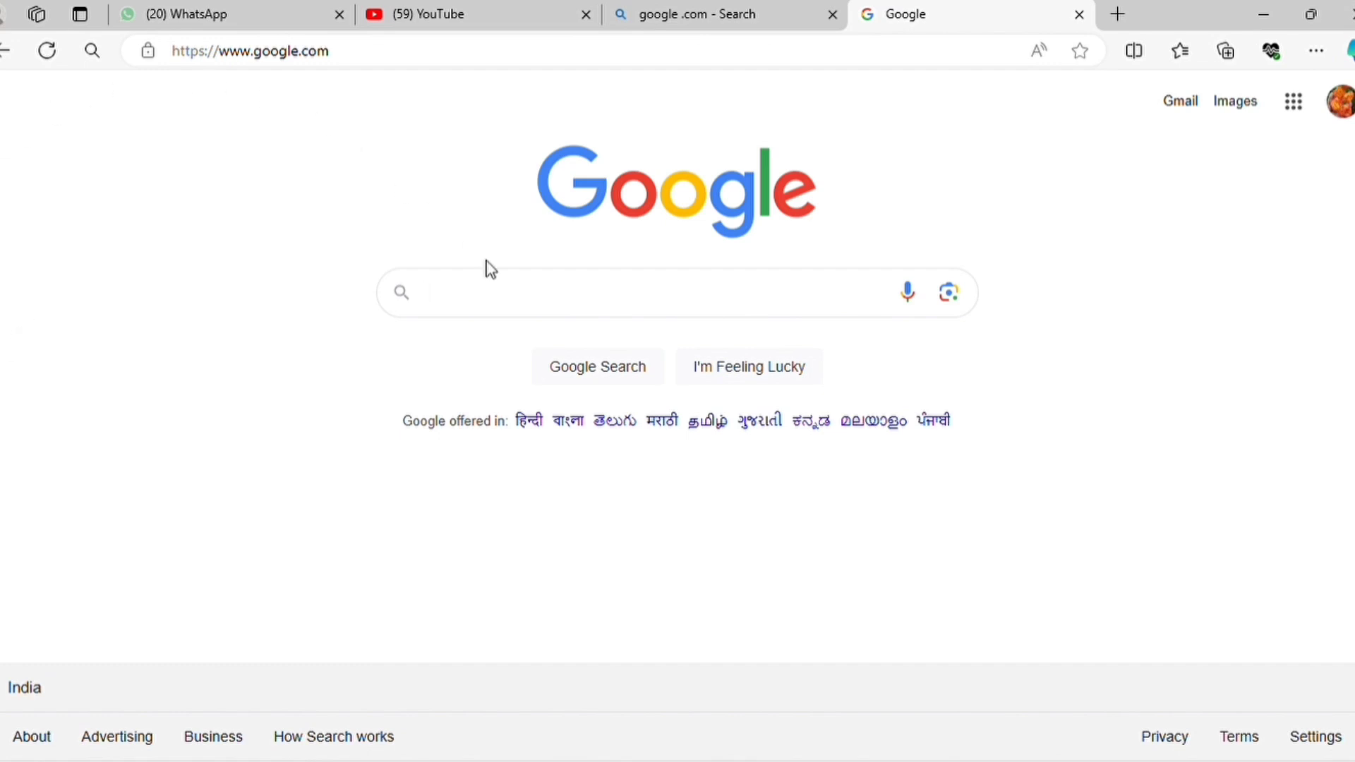
Search Google for 'union bank internet banking' and open the Union Bank Internet Banking result
{"action": "left_click", "coordinate": [467, 311]}
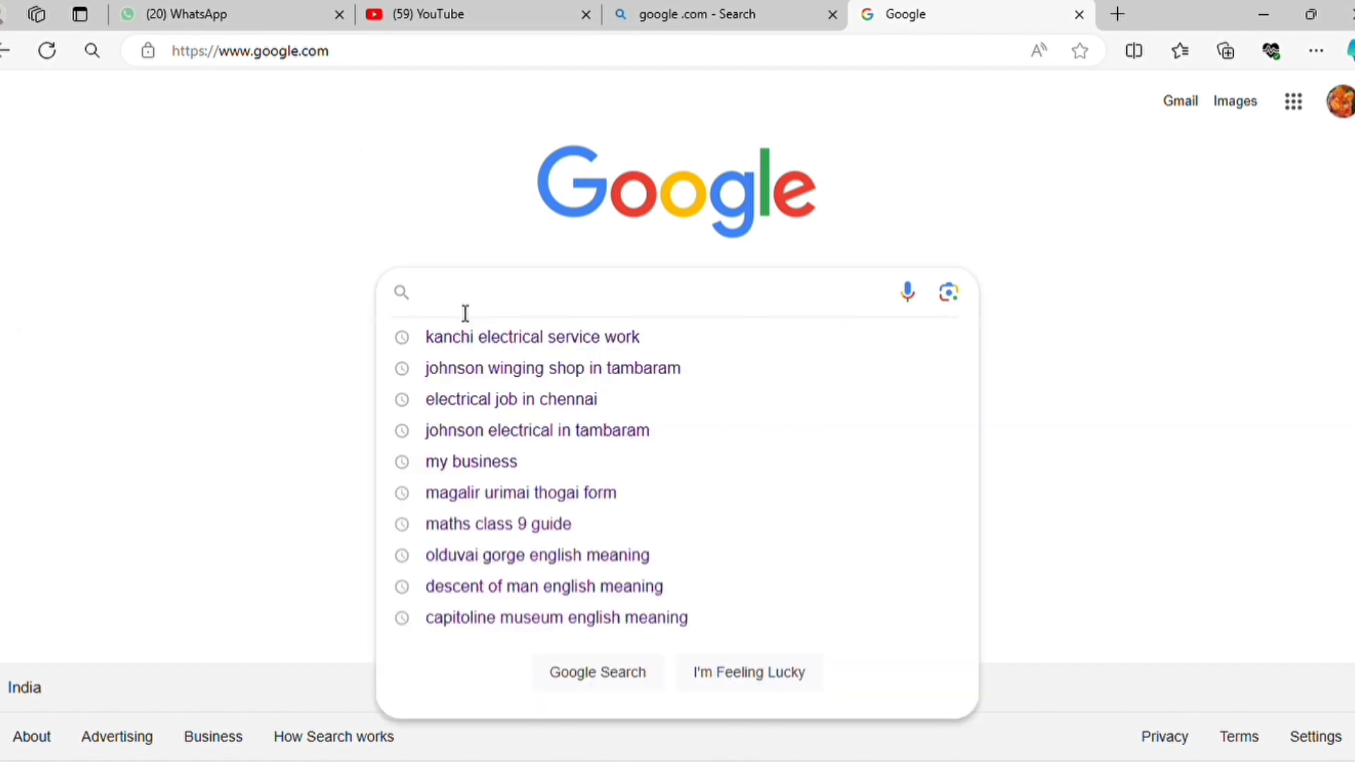
{"action": "type", "text": "union"}
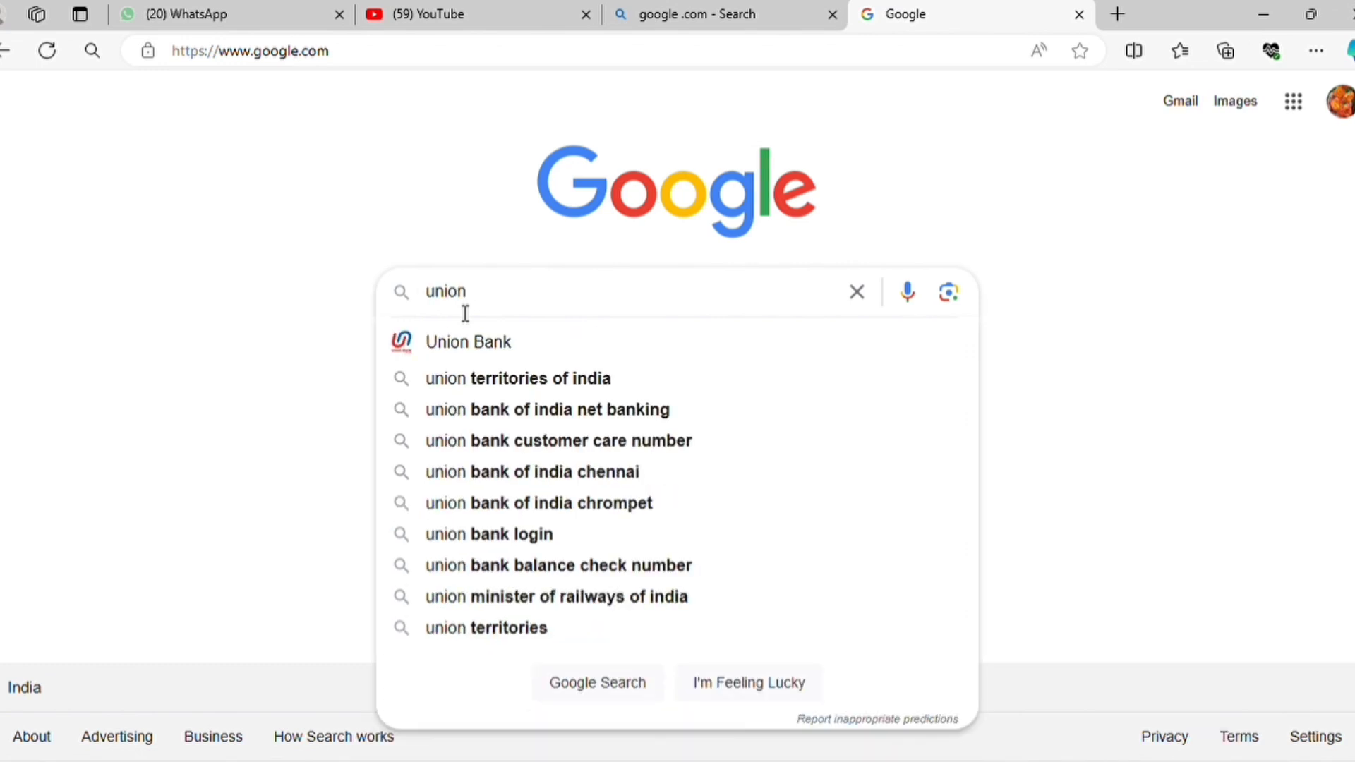
{"action": "type", "text": " bank"}
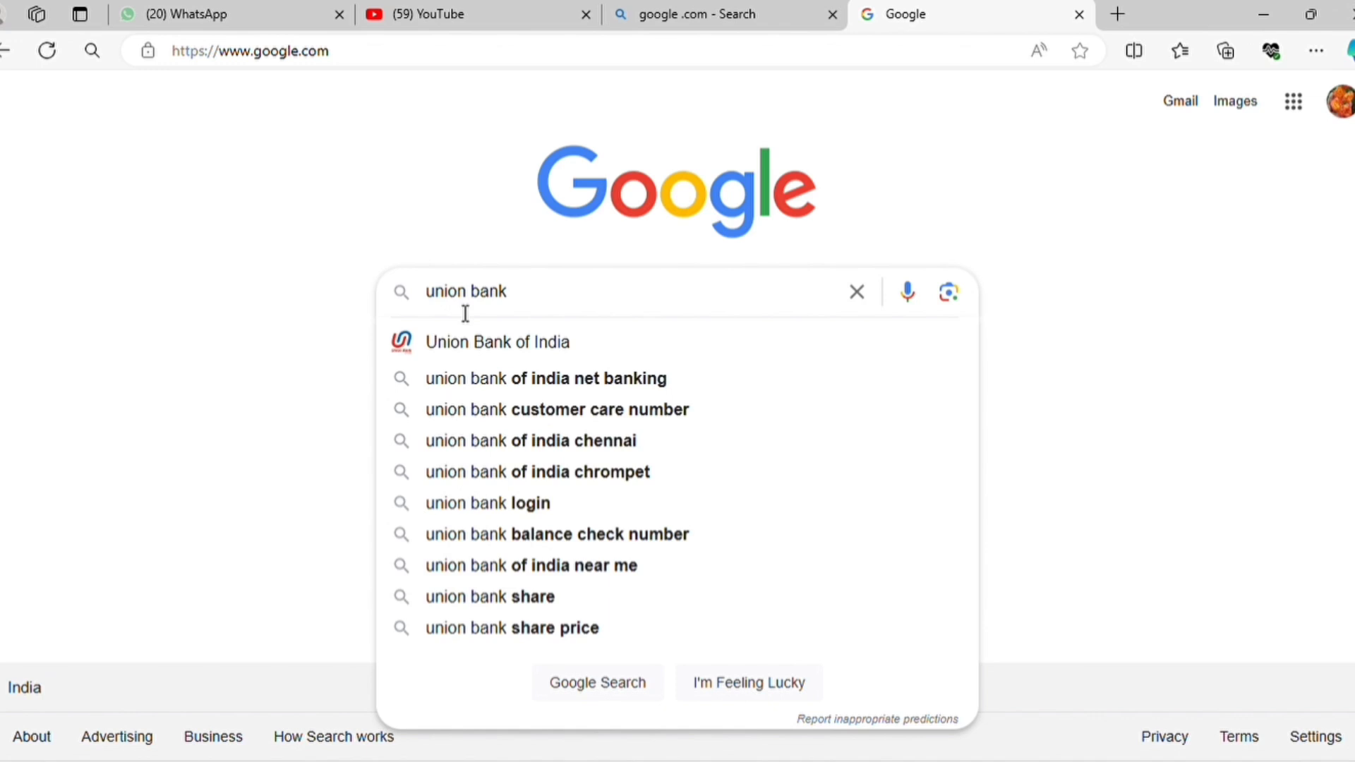
{"action": "type", "text": " inter"}
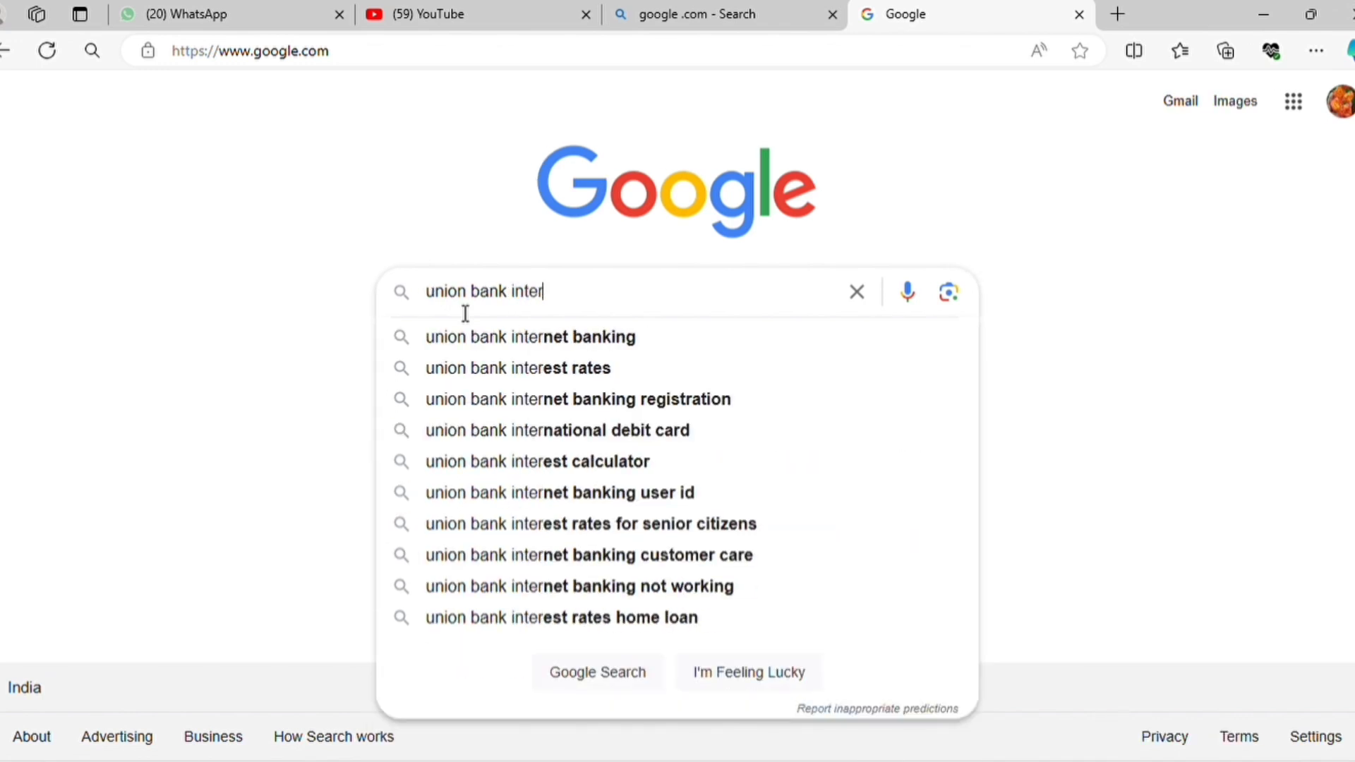
{"action": "left_click", "coordinate": [545, 342]}
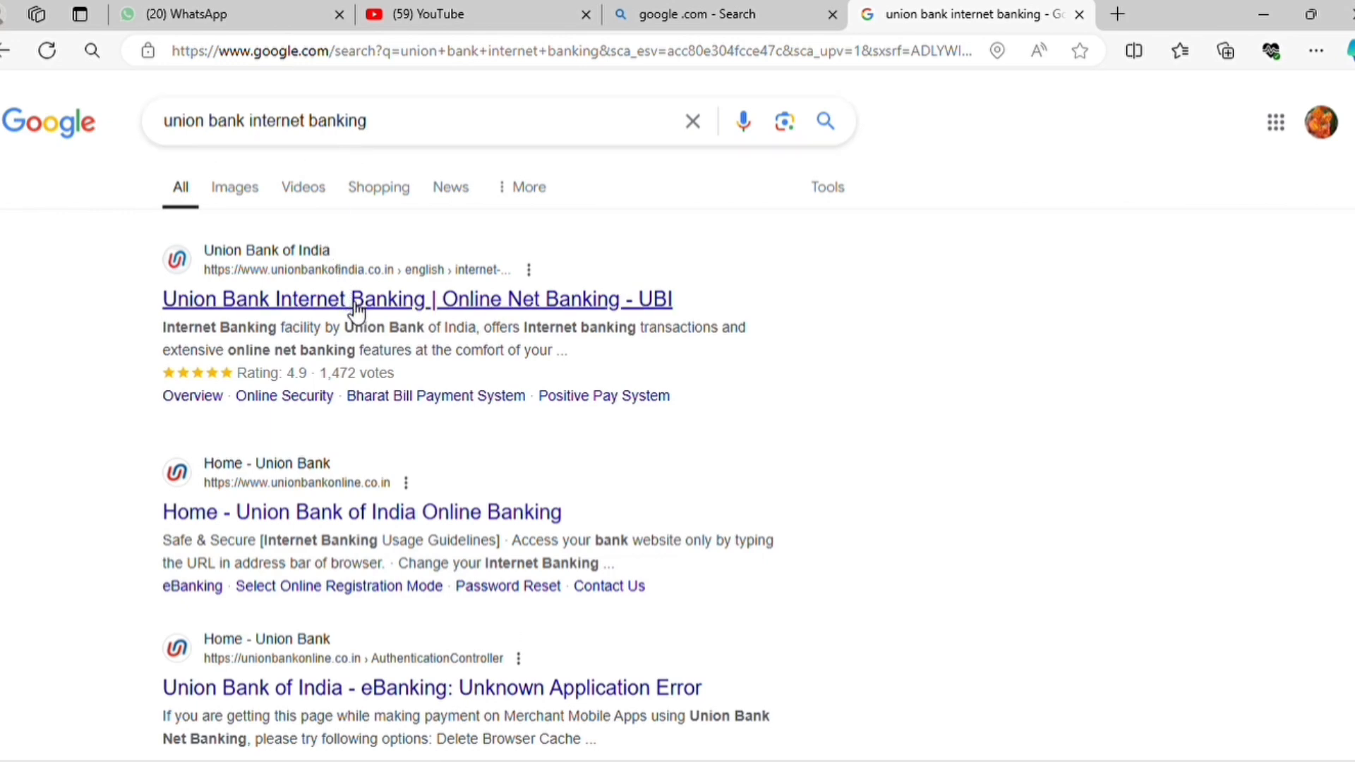
{"action": "left_click", "coordinate": [415, 302]}
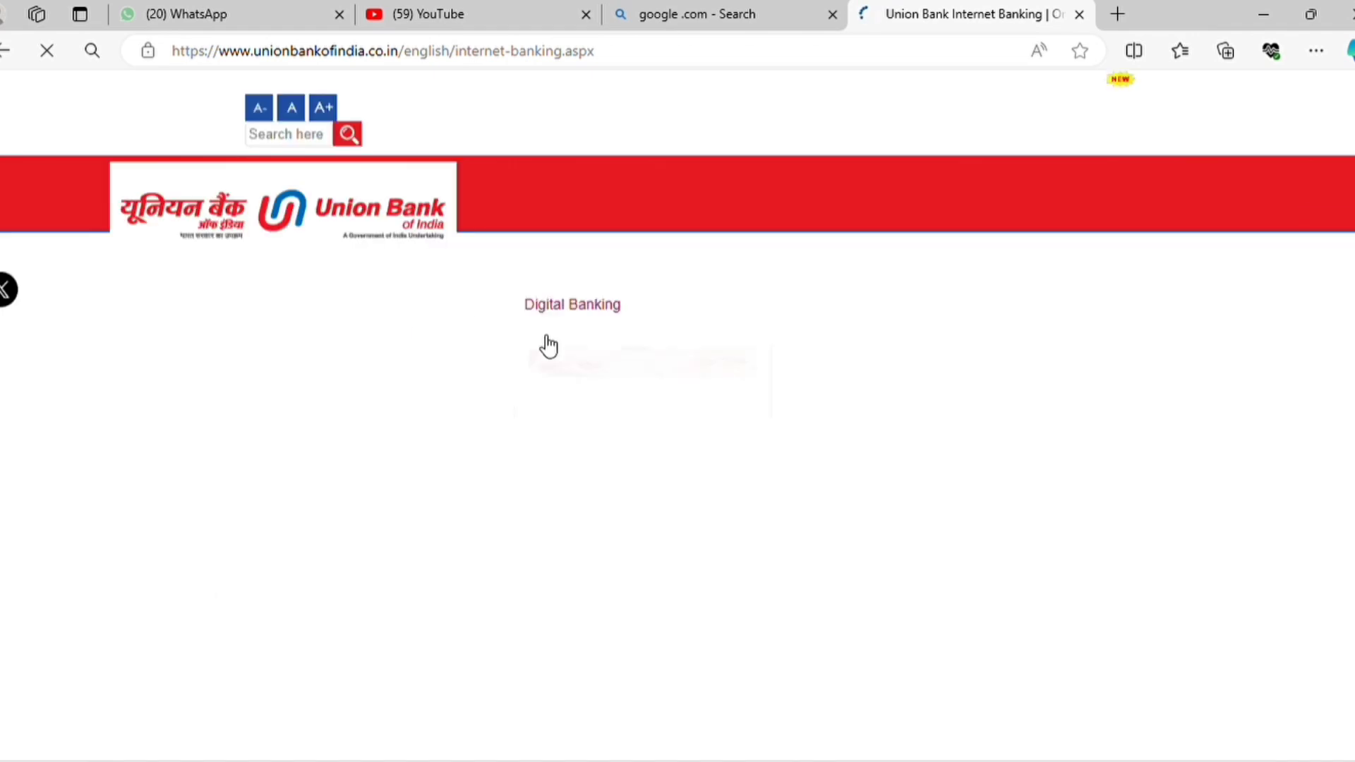
Go through Internet Banking Login to the Retail User Login page on unionbankonline.co.in
{"action": "mouse_move", "coordinate": [558, 346]}
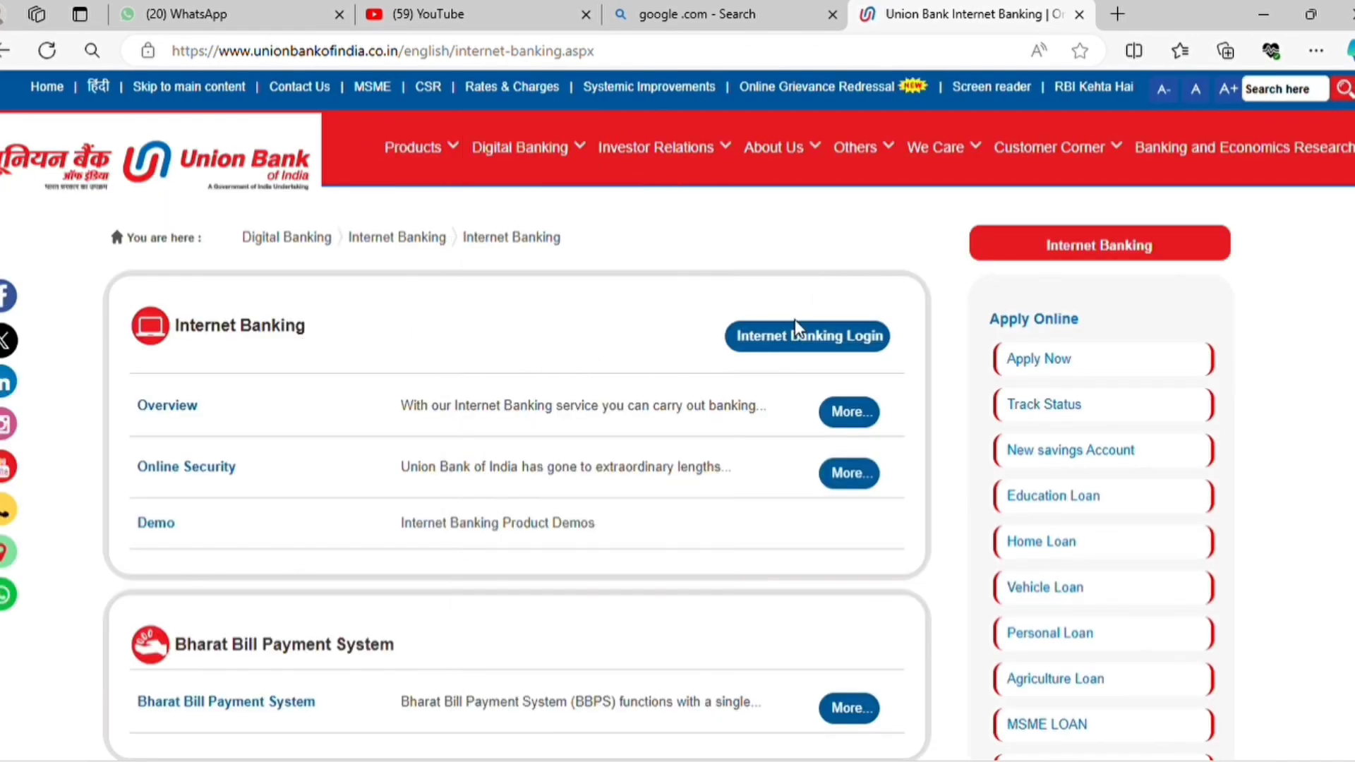
{"action": "left_click", "coordinate": [802, 348]}
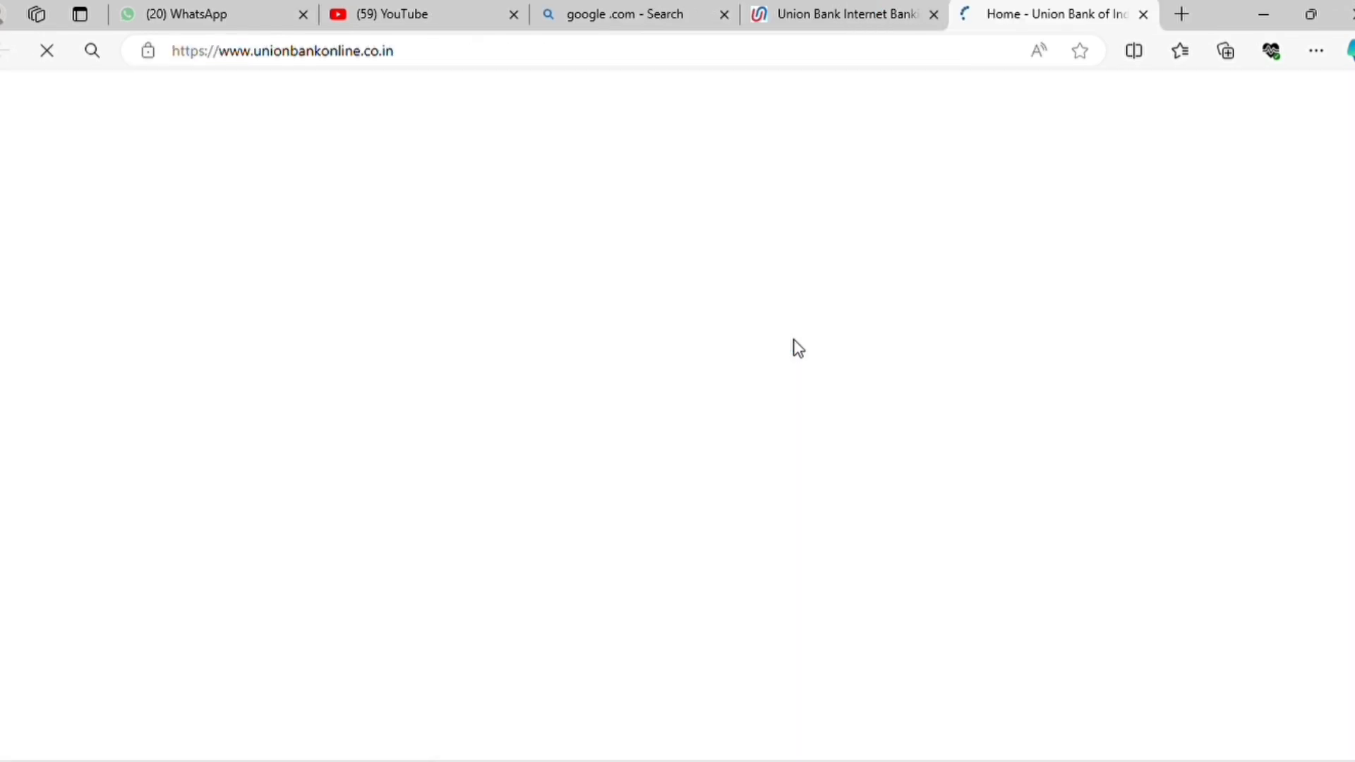
{"action": "scroll", "coordinate": [773, 356], "scroll_direction": "down", "scroll_amount": 1}
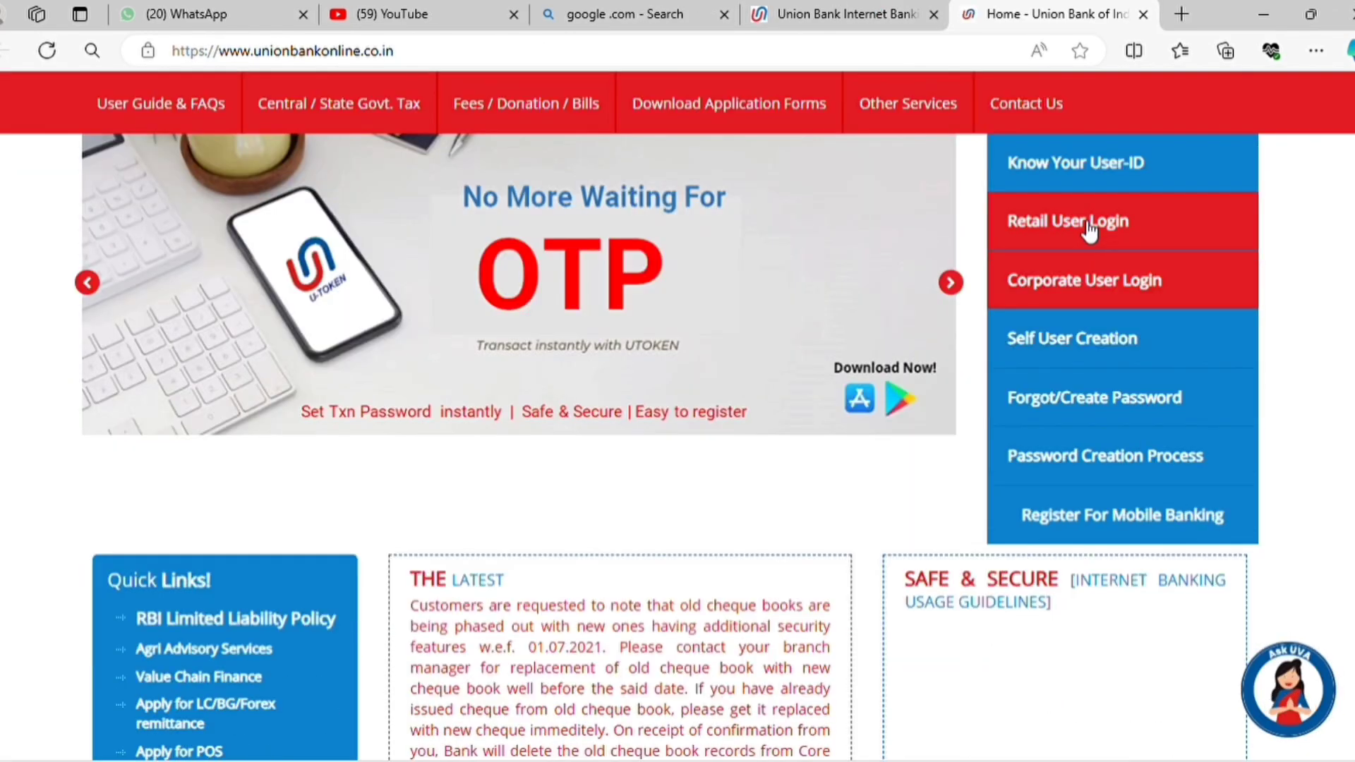
{"action": "left_click", "coordinate": [1081, 223]}
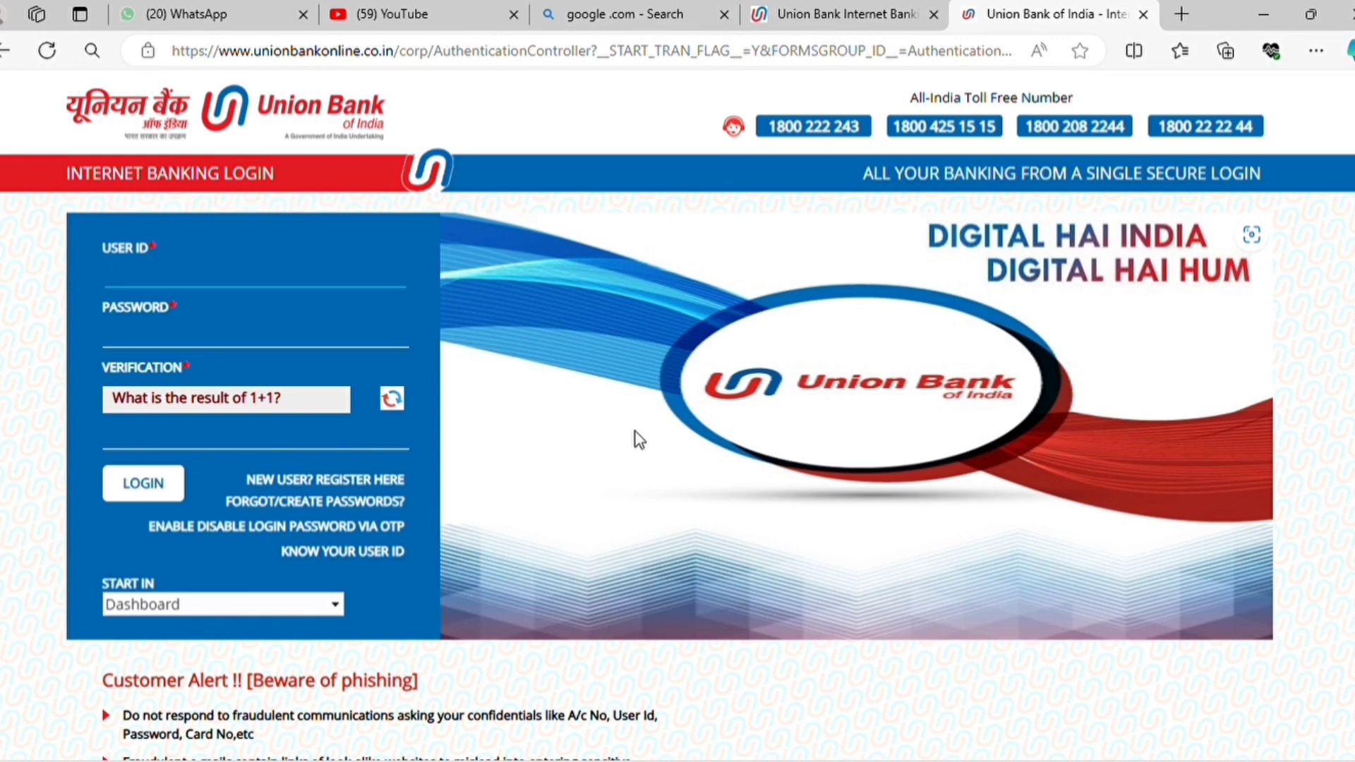
Register as a new user, keeping the transaction facility mode, to reach Self User Creation
{"action": "left_click", "coordinate": [310, 486]}
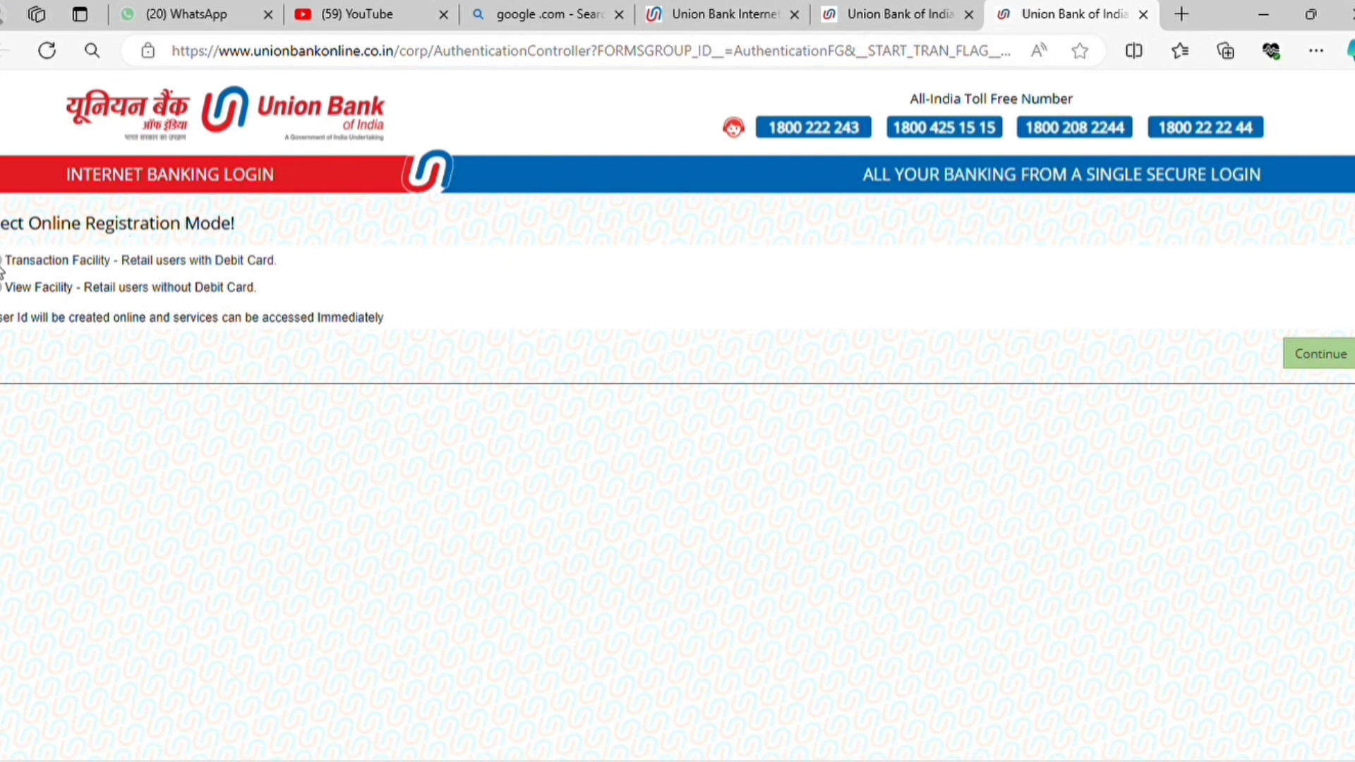
{"action": "left_click", "coordinate": [1317, 361]}
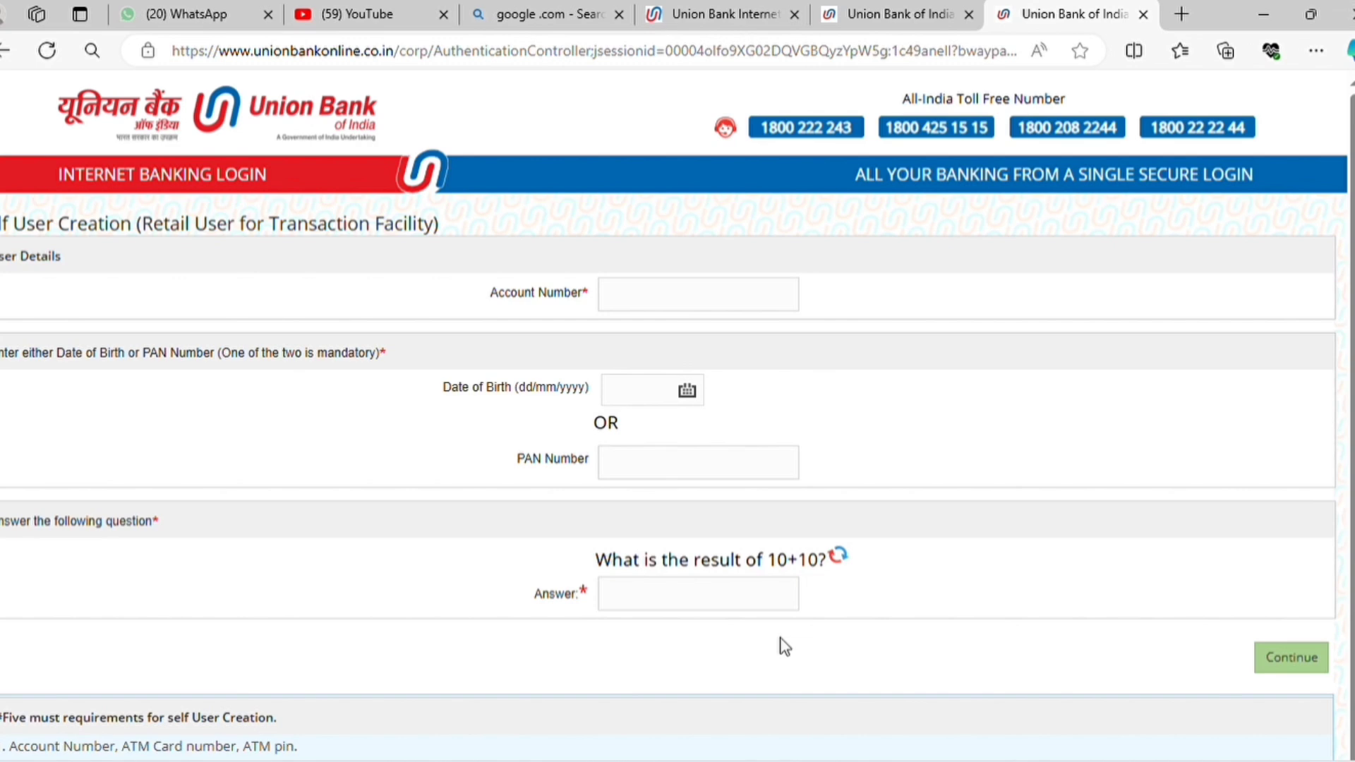
Fill in the account number on the Self User Creation form
{"action": "left_click", "coordinate": [735, 307]}
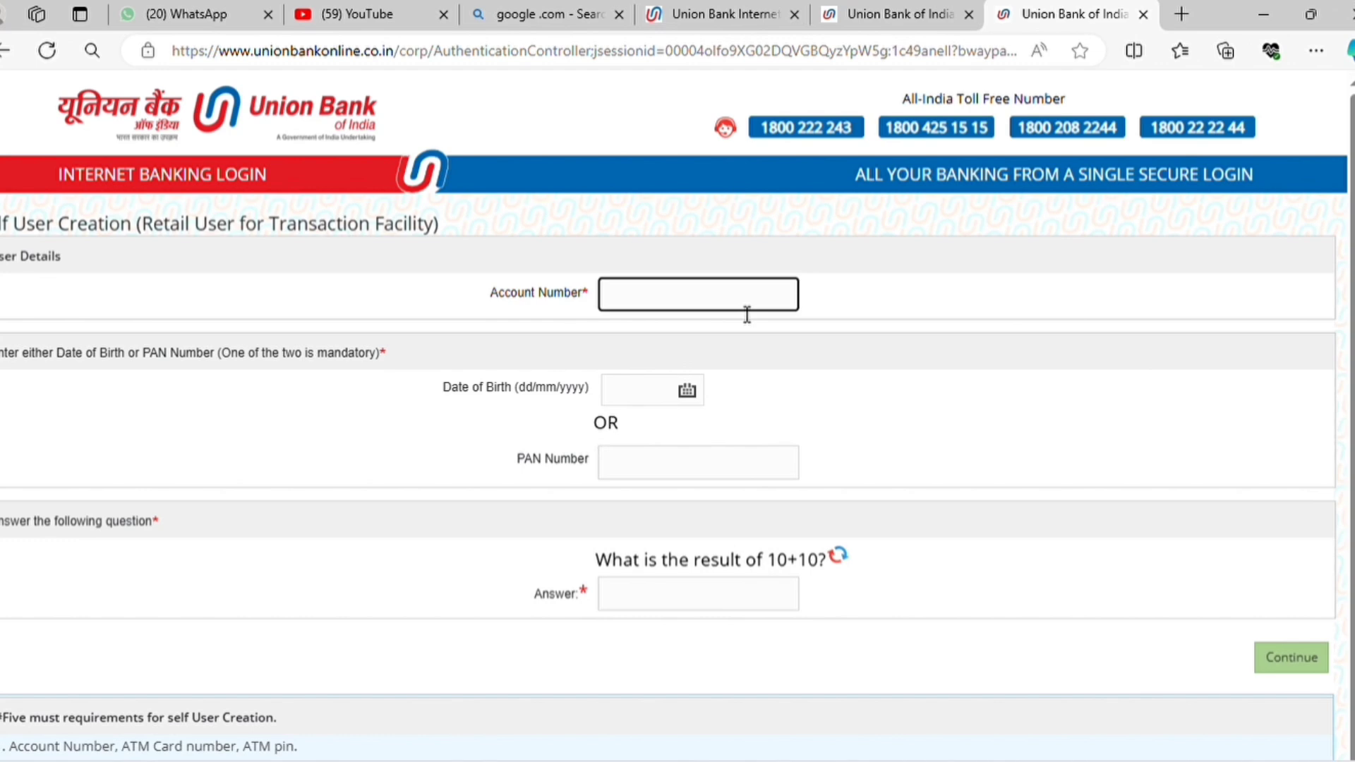
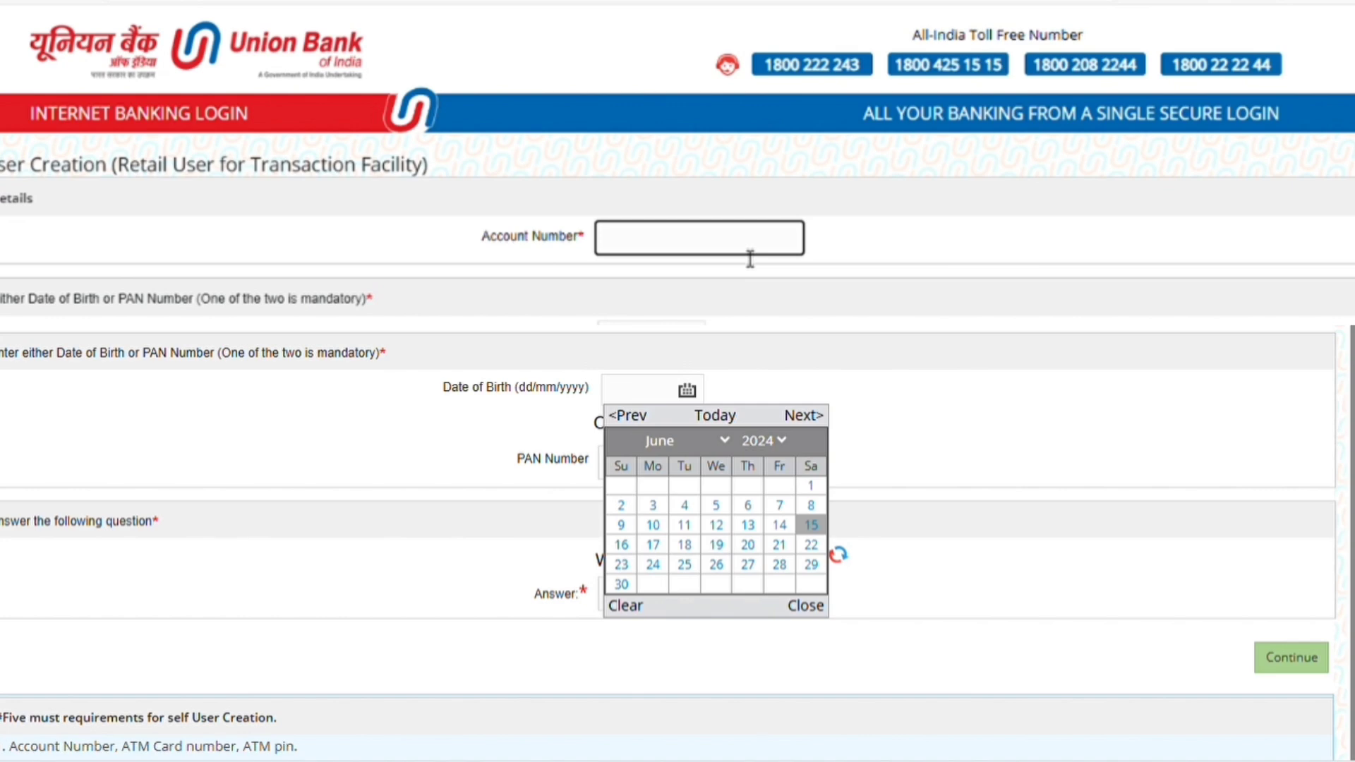
Set the date of birth to 16 May 1970 in the calendar
{"action": "left_click", "coordinate": [766, 332]}
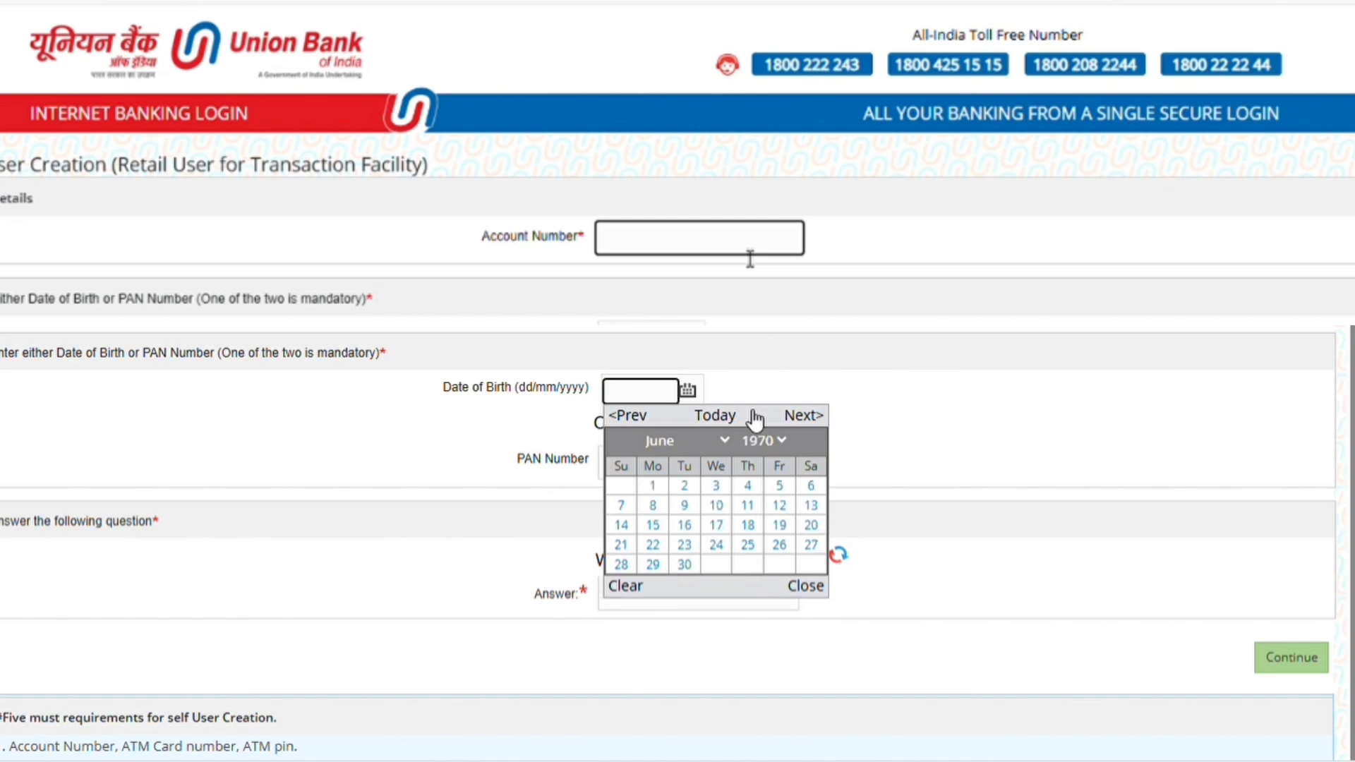
{"action": "left_click", "coordinate": [726, 442]}
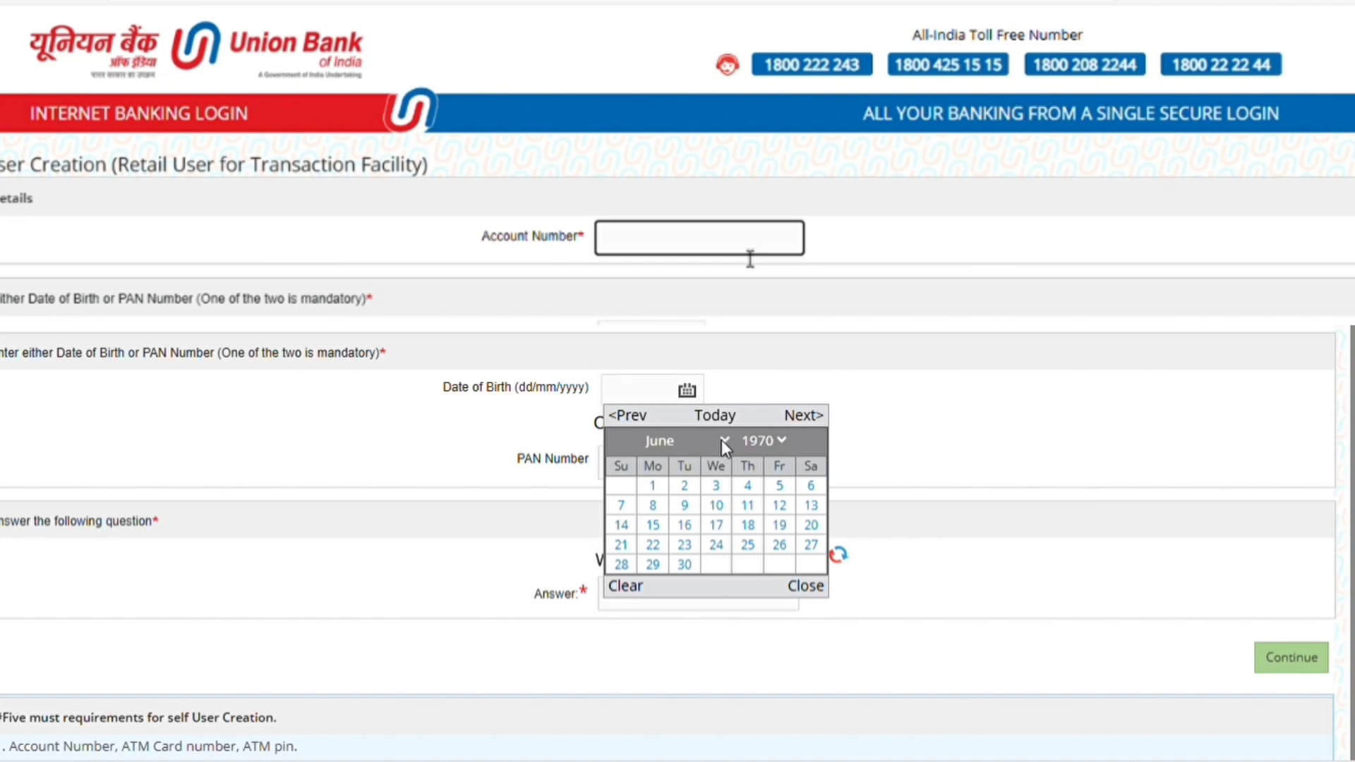
{"action": "left_click", "coordinate": [671, 548]}
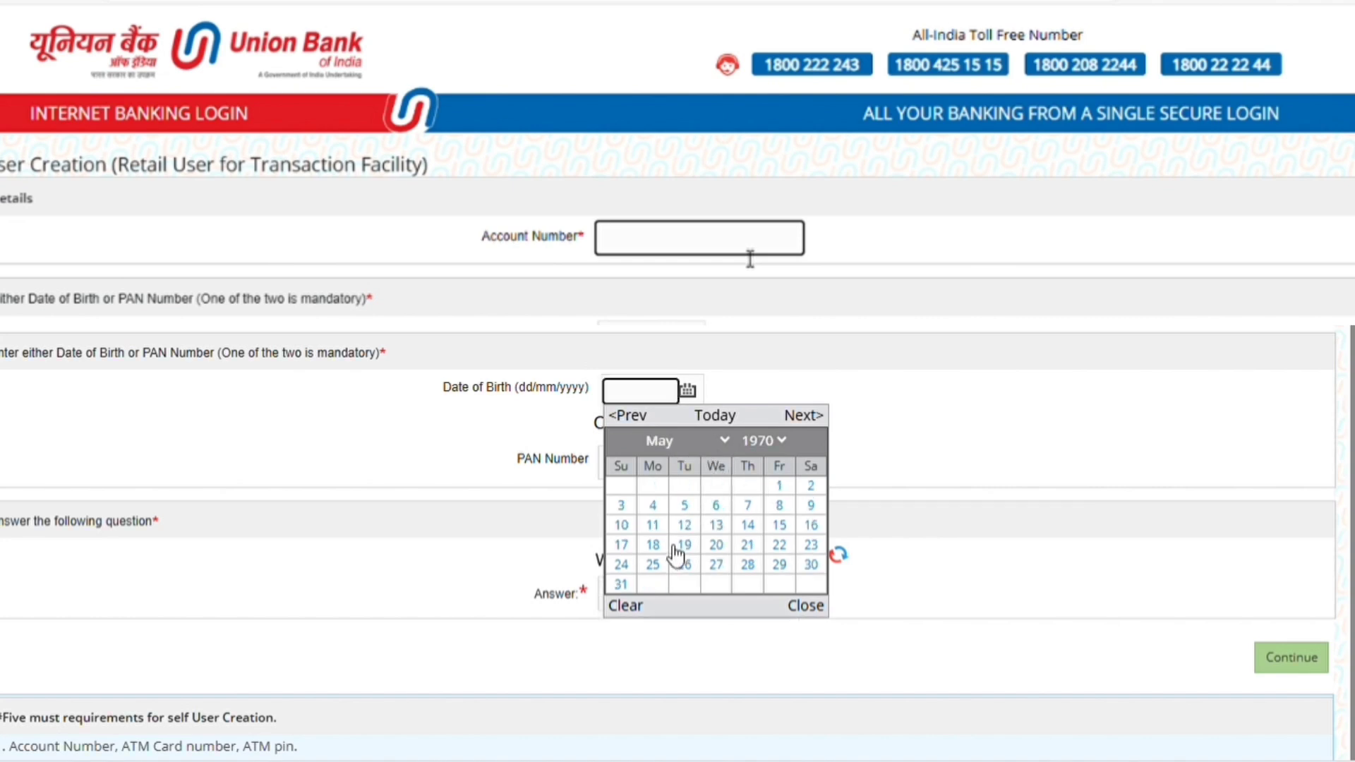
{"action": "left_click", "coordinate": [811, 528]}
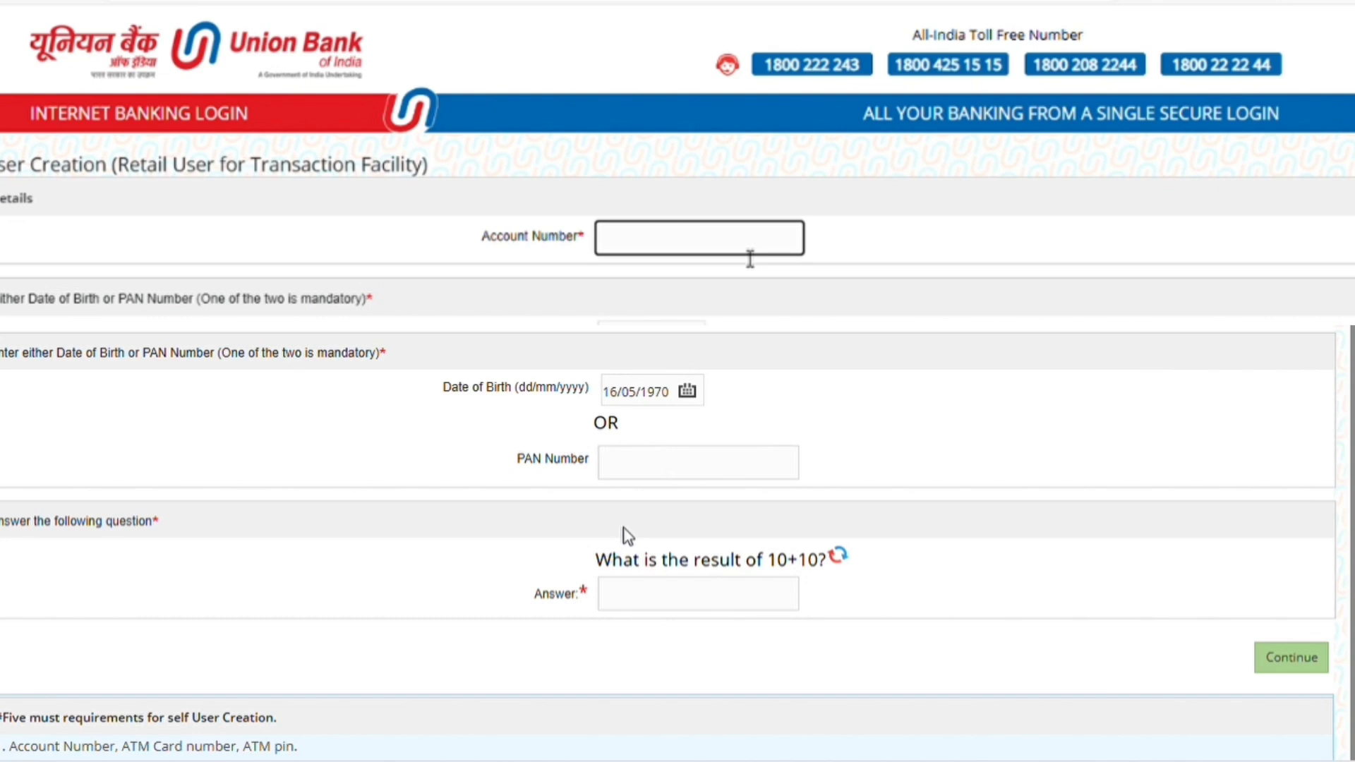
Enter 20 as the verification answer and submit the user creation form
{"action": "scroll", "coordinate": [628, 536], "scroll_direction": "down", "scroll_amount": 1}
{"action": "scroll", "coordinate": [624, 537], "scroll_direction": "down", "scroll_amount": 3}
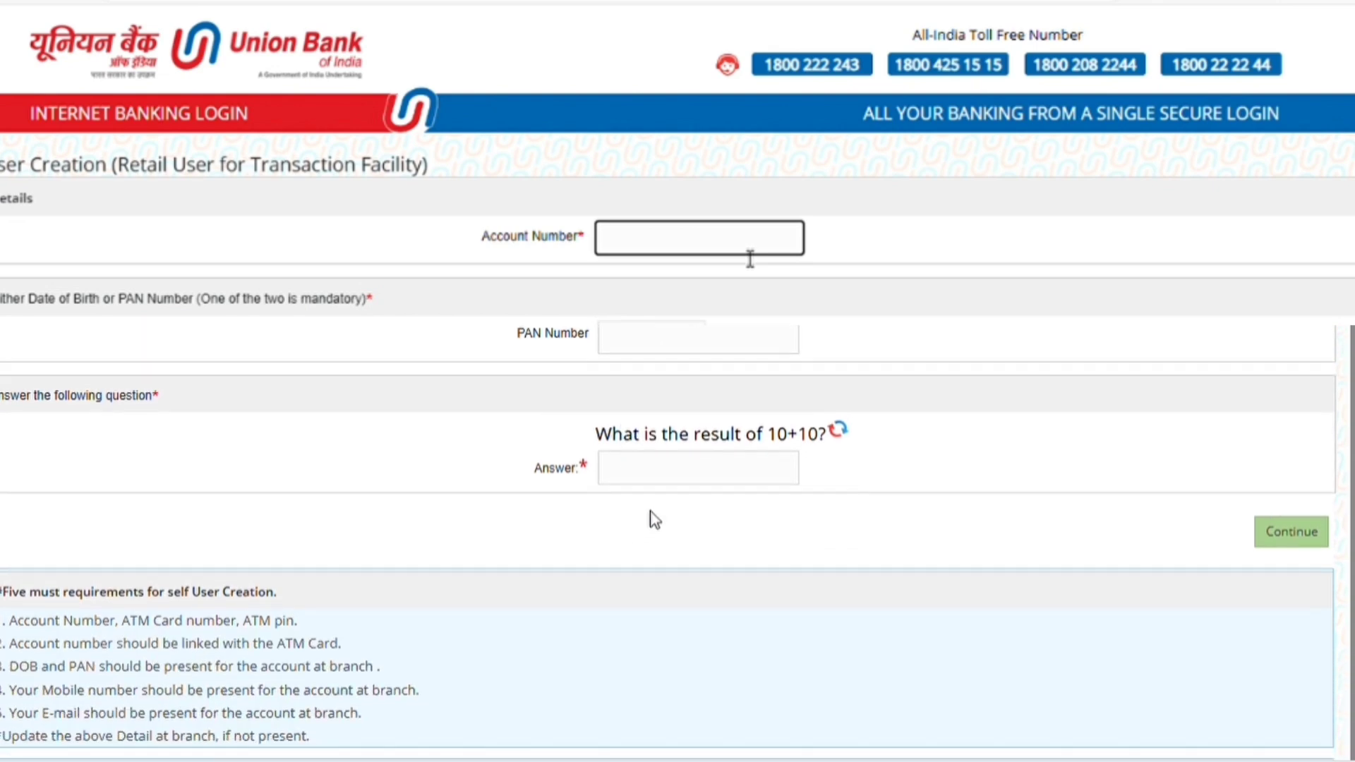
{"action": "left_click", "coordinate": [660, 481]}
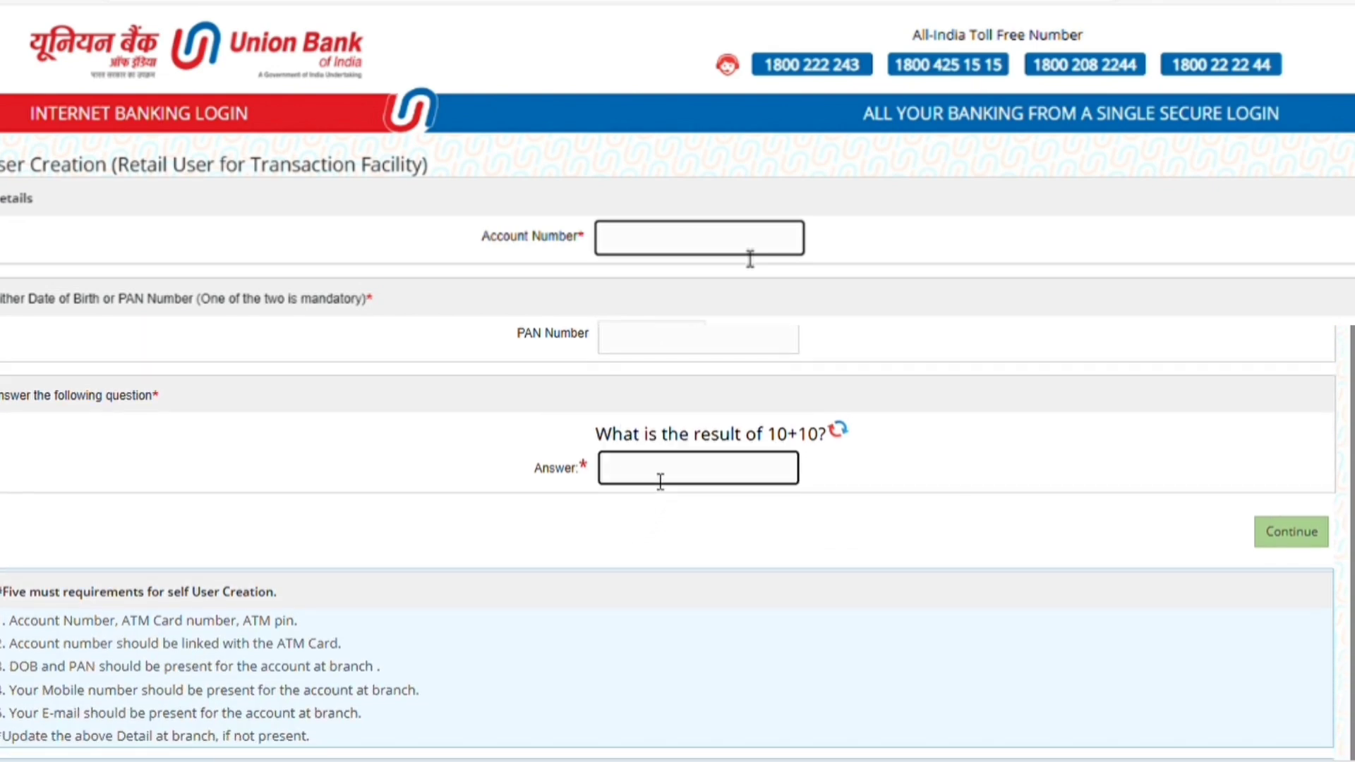
{"action": "type", "text": "20"}
{"action": "scroll", "coordinate": [551, 537], "scroll_direction": "down", "scroll_amount": 5}
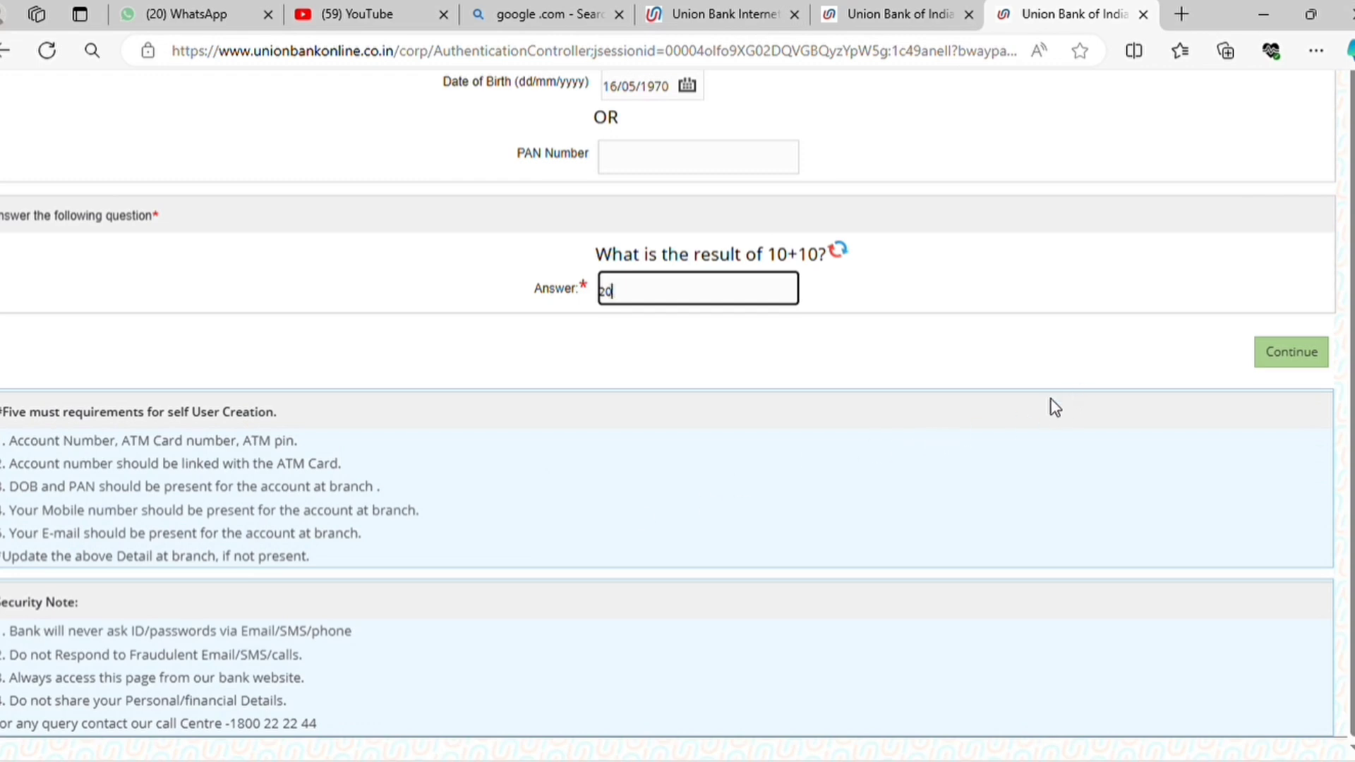
{"action": "left_click", "coordinate": [1294, 357]}
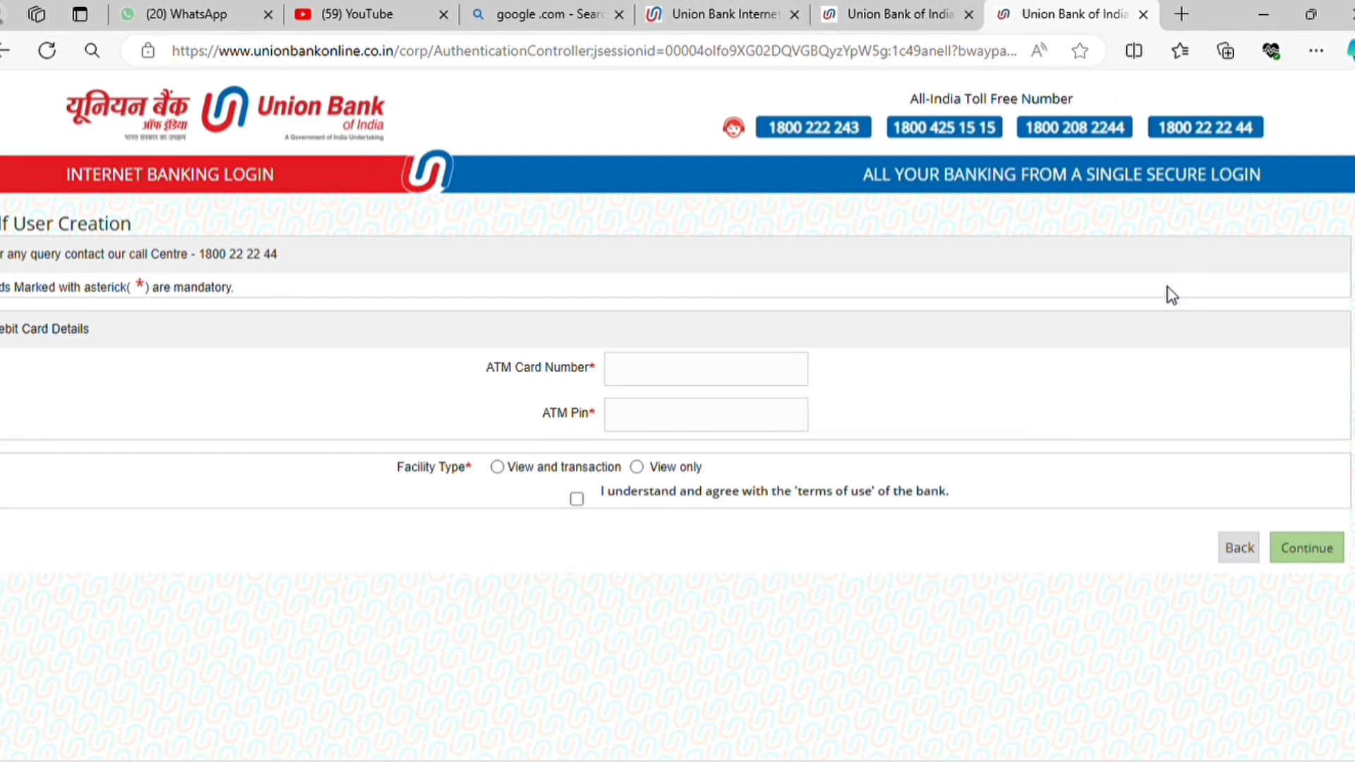
Place the cursor in the ATM Card Number field on the Debit Card Details page
{"action": "left_click", "coordinate": [629, 377]}
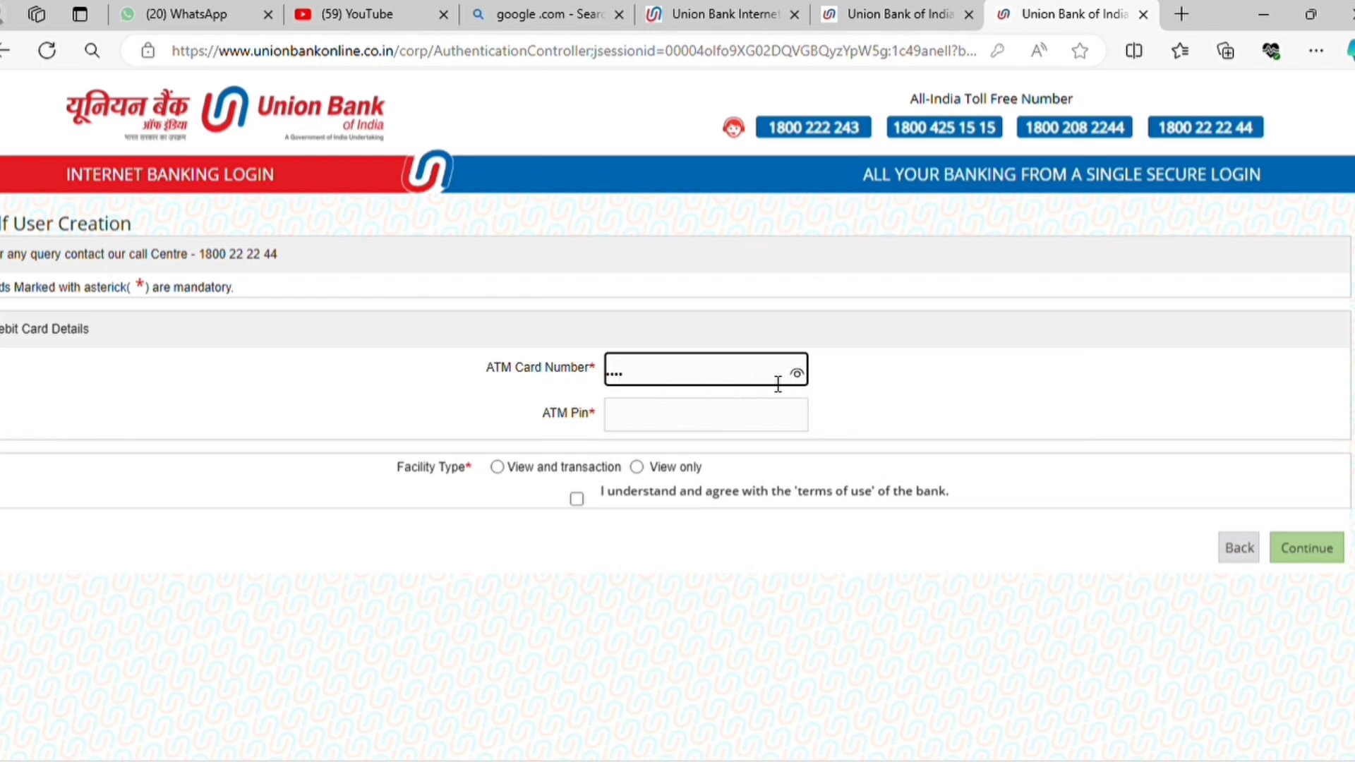
Enter the ATM PIN, choose 'View and transaction' access, accept the terms and continue
{"action": "left_click", "coordinate": [797, 373]}
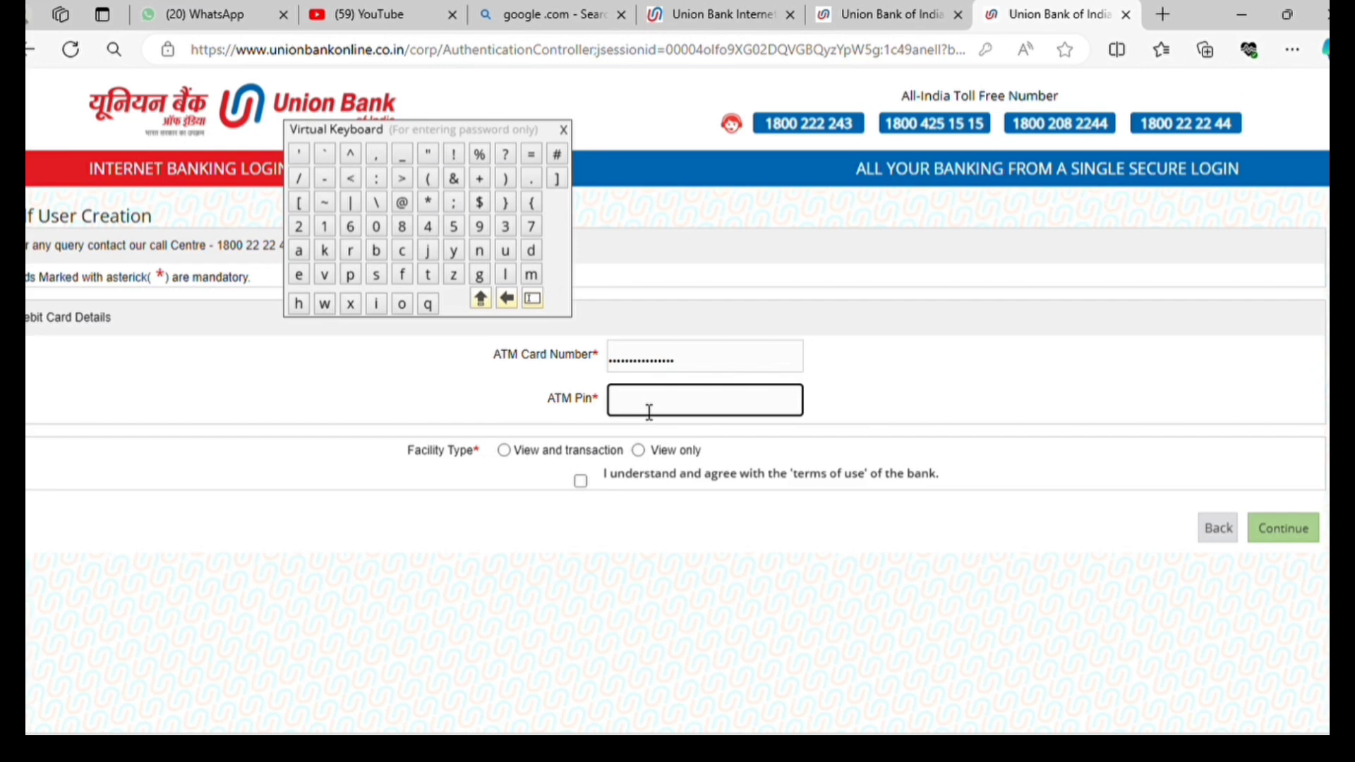
{"action": "type", "text": "••••"}
{"action": "left_click", "coordinate": [504, 451]}
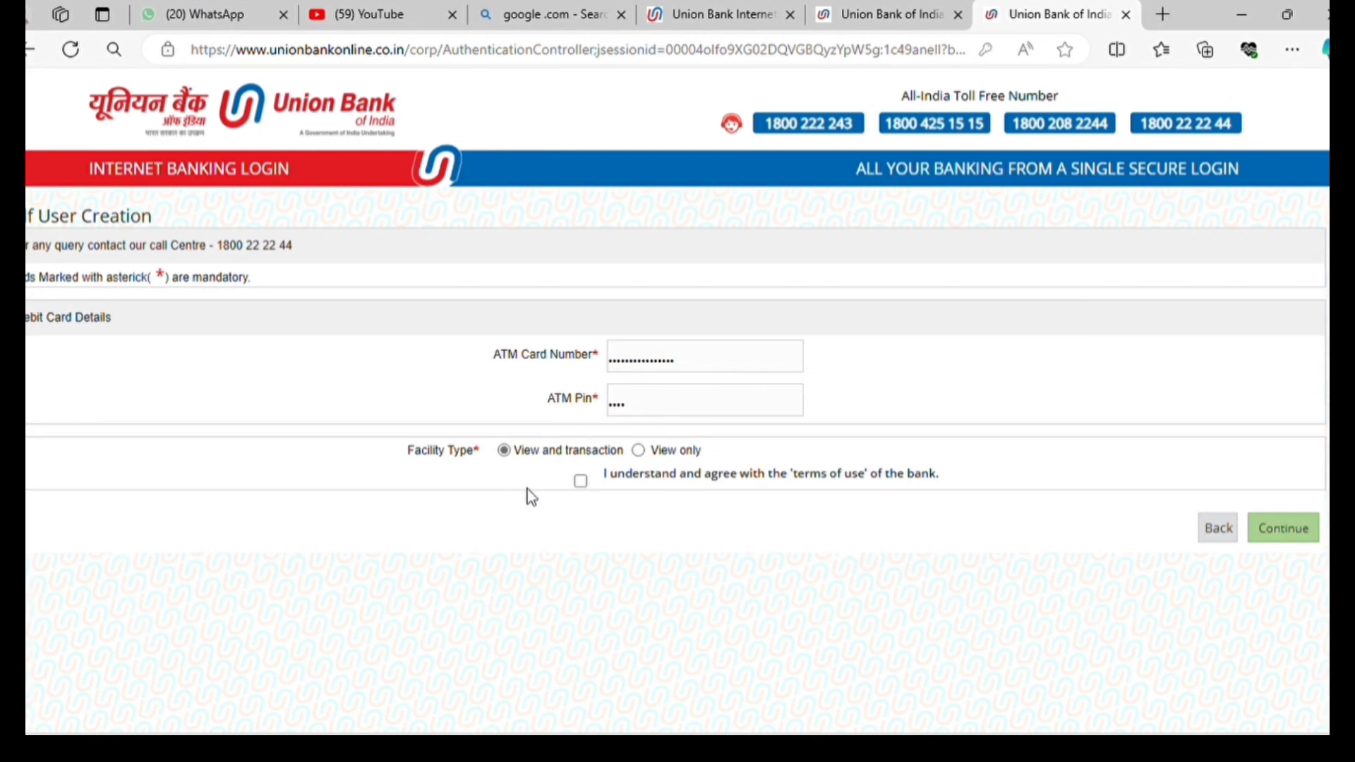
{"action": "left_click", "coordinate": [581, 482]}
{"action": "left_click", "coordinate": [1295, 538]}
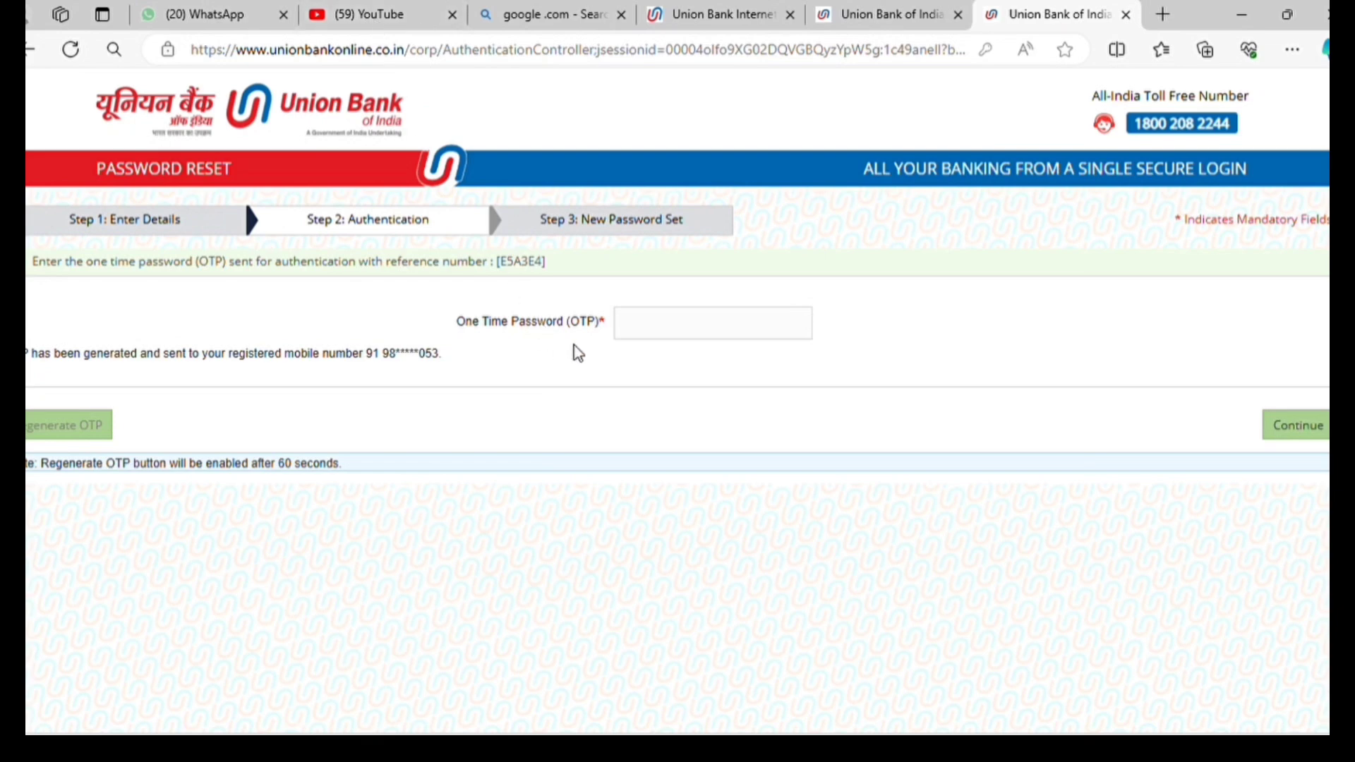
Enter the one-time password sent to the registered mobile, check it, and submit it
{"action": "left_click", "coordinate": [659, 330]}
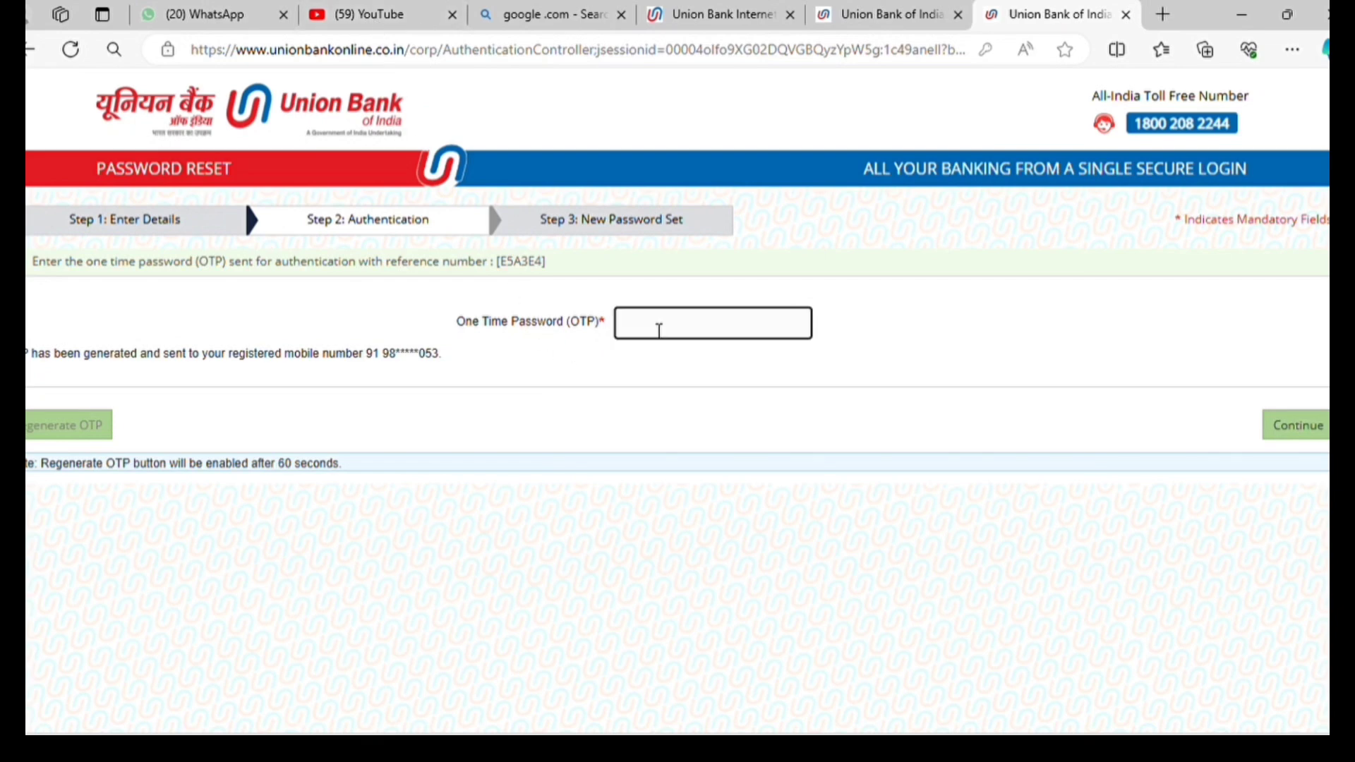
{"action": "type", "text": "*****"}
{"action": "left_click", "coordinate": [803, 328]}
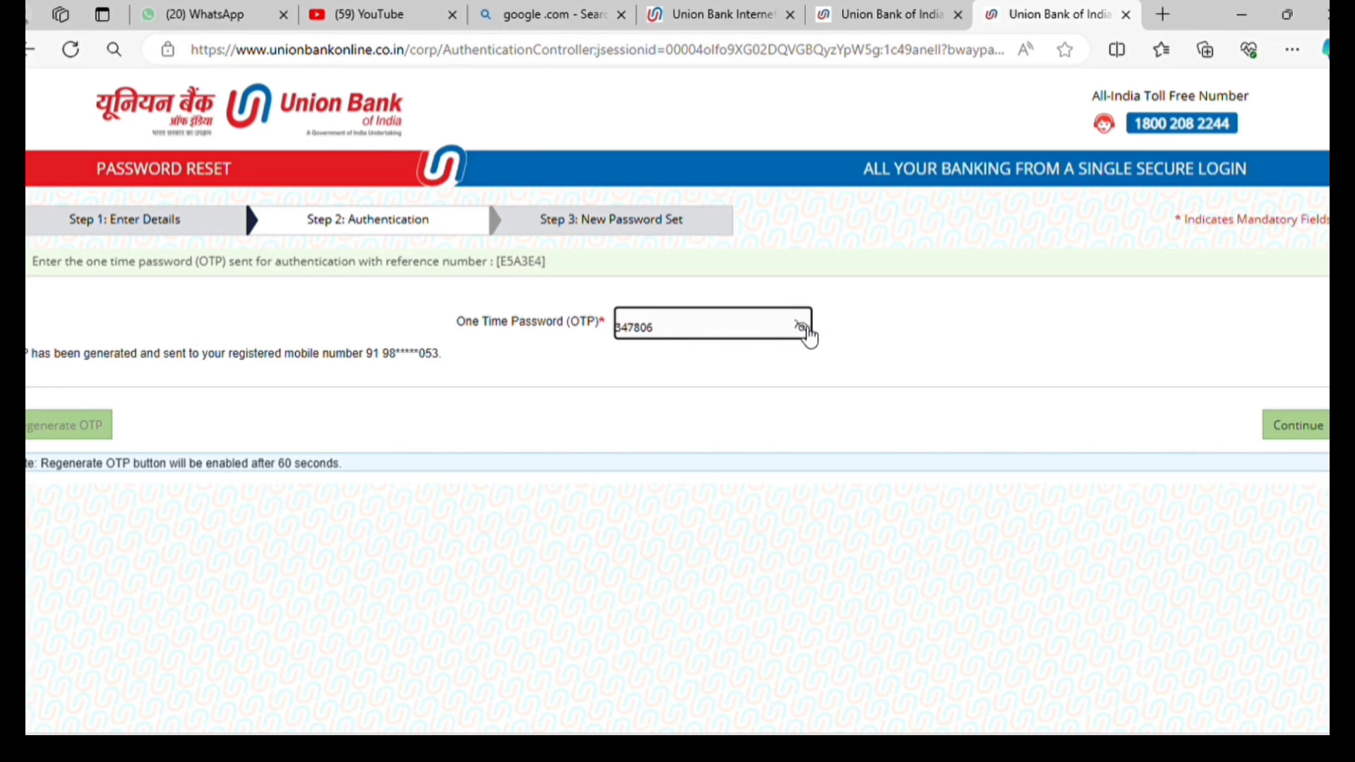
{"action": "type", "text": "6"}
{"action": "left_click", "coordinate": [1298, 428]}
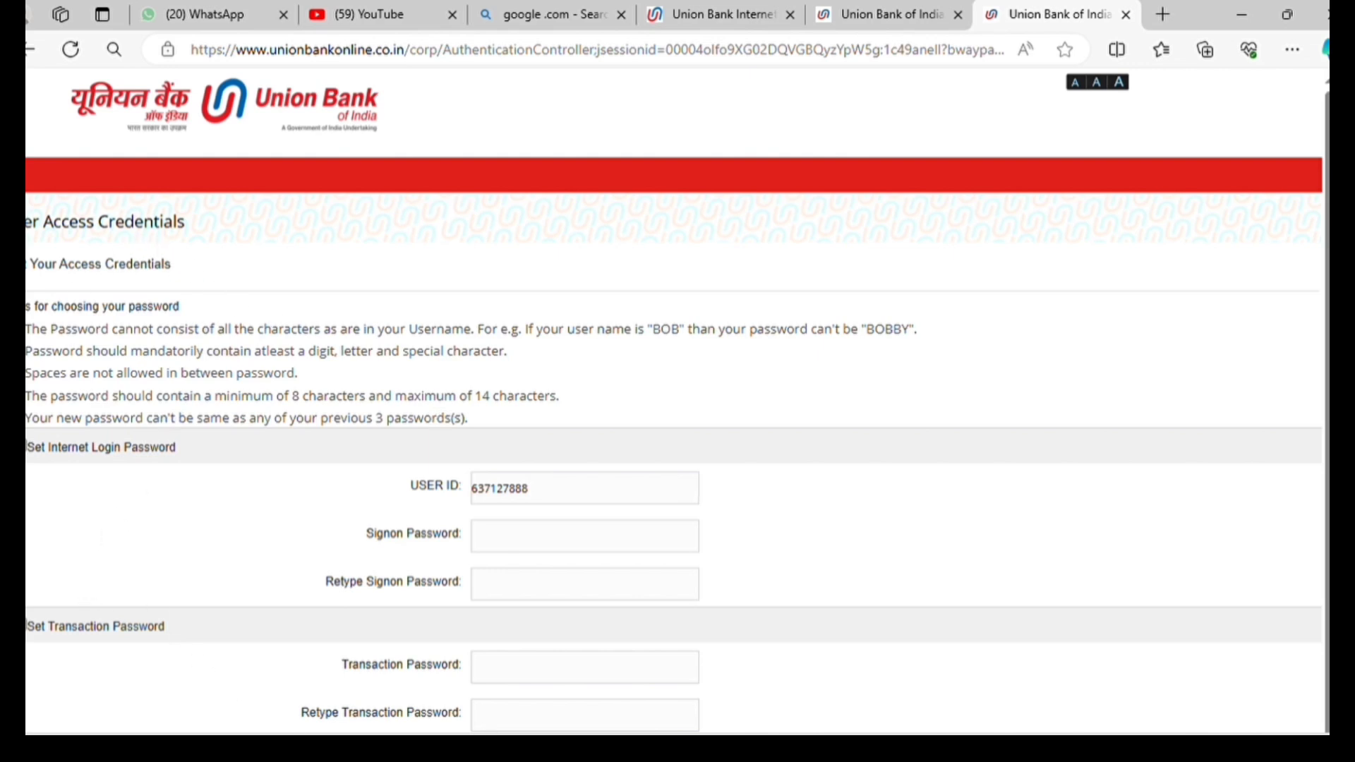
Enter the new signon password in Signon Password and Retype Signon Password
{"action": "scroll", "coordinate": [509, 535], "scroll_direction": "down", "scroll_amount": 1}
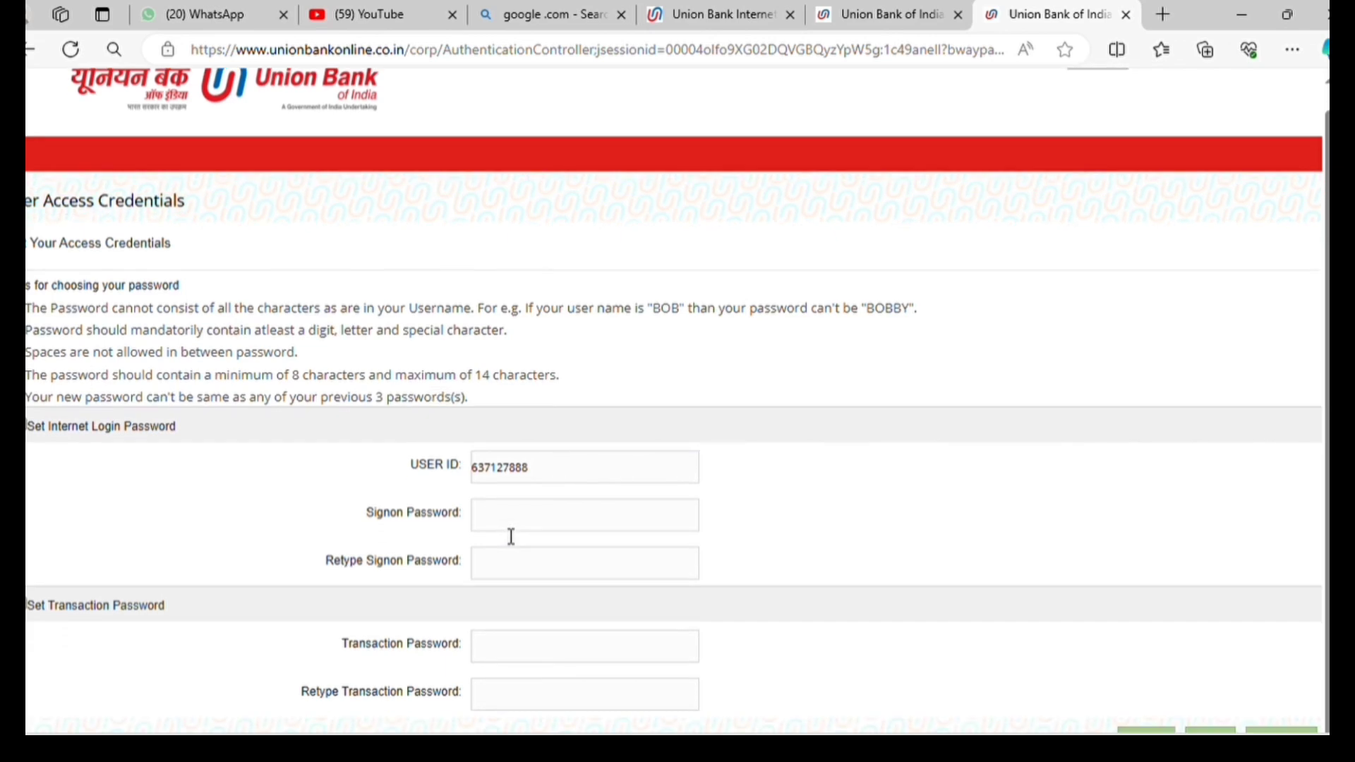
{"action": "scroll", "coordinate": [731, 552], "scroll_direction": "down", "scroll_amount": 1}
{"action": "left_click", "coordinate": [512, 474]}
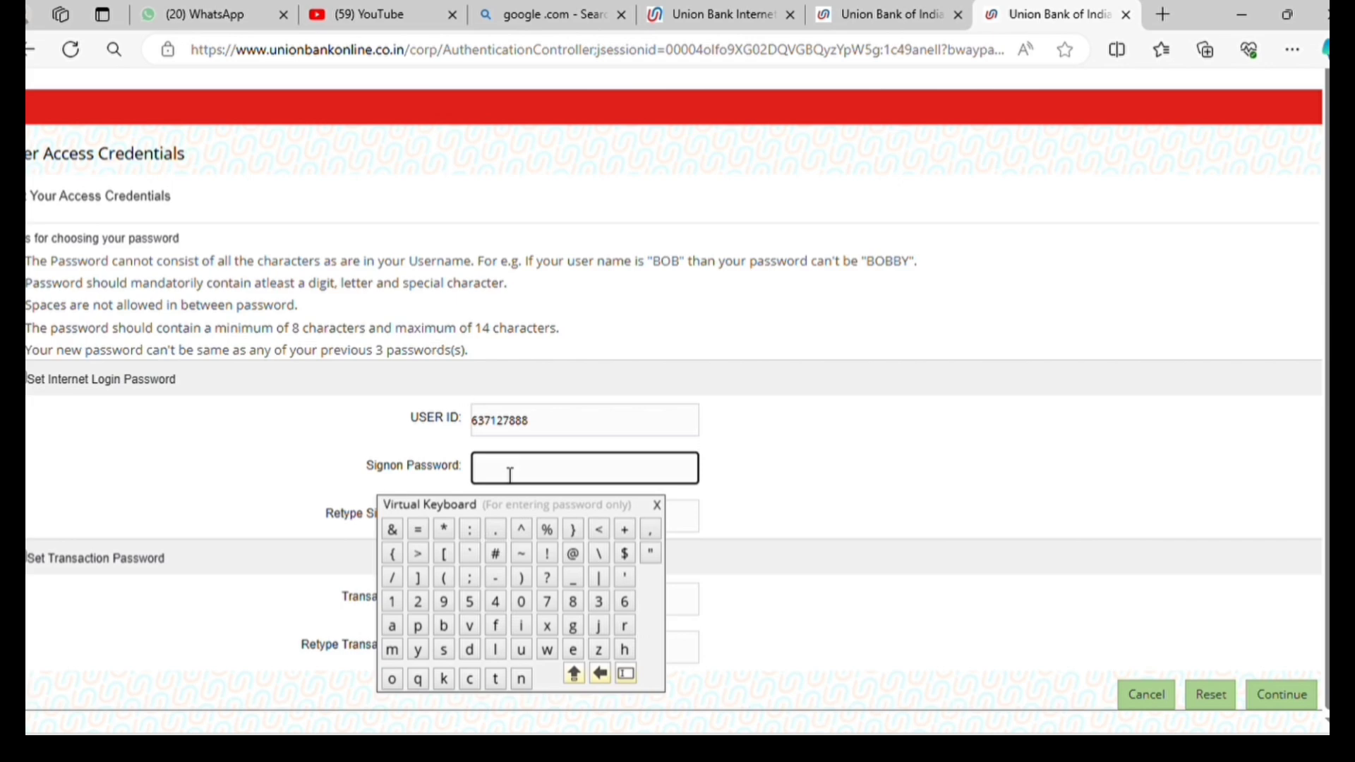
{"action": "type", "text": "•••••••••••"}
{"action": "left_click", "coordinate": [543, 524]}
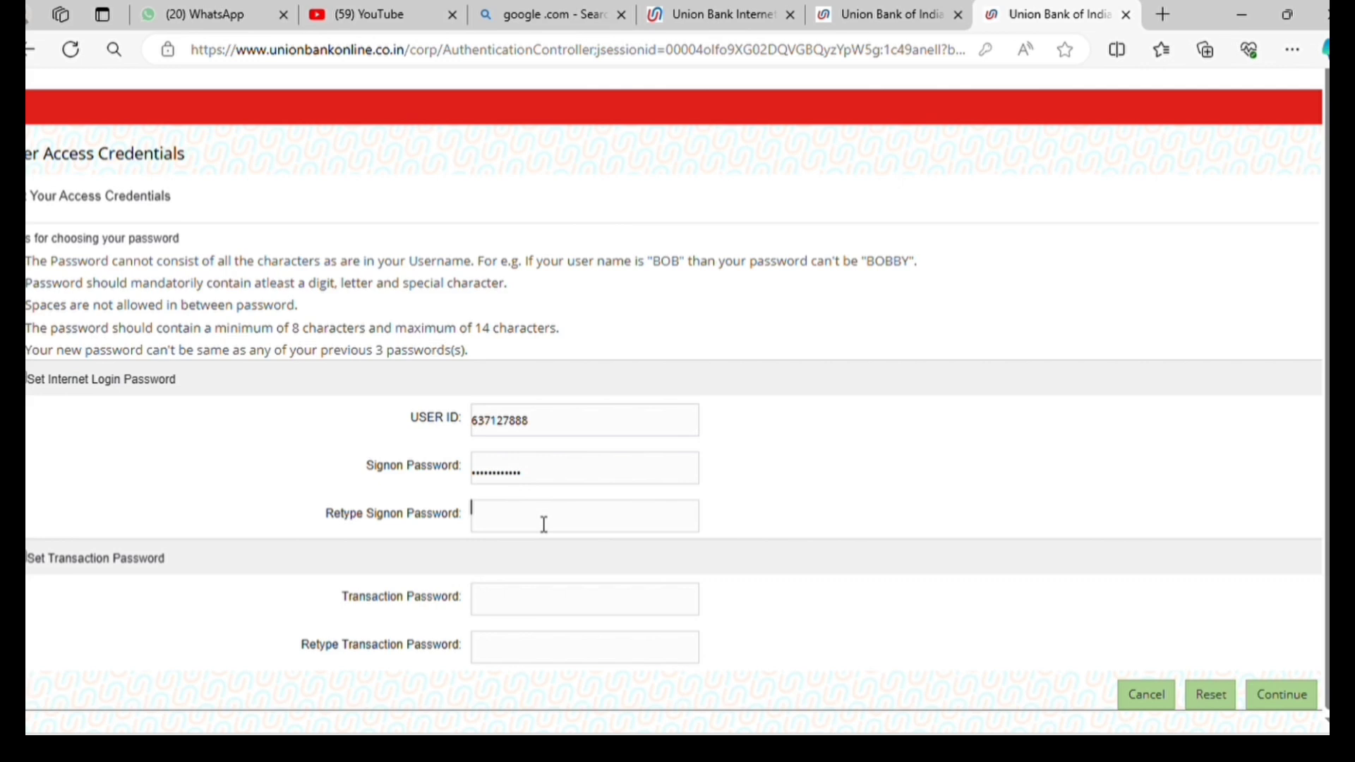
{"action": "left_click", "coordinate": [497, 520]}
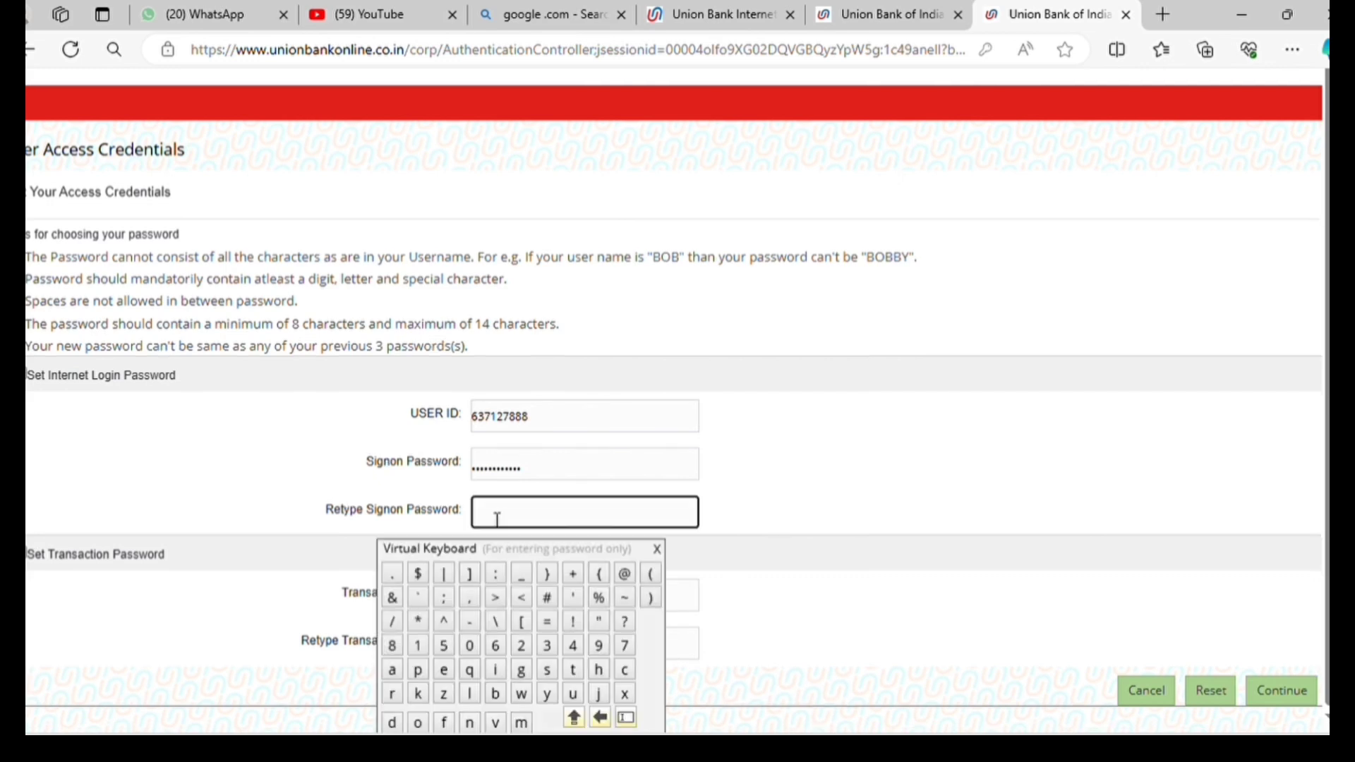
{"action": "type", "text": "••••••••••••"}
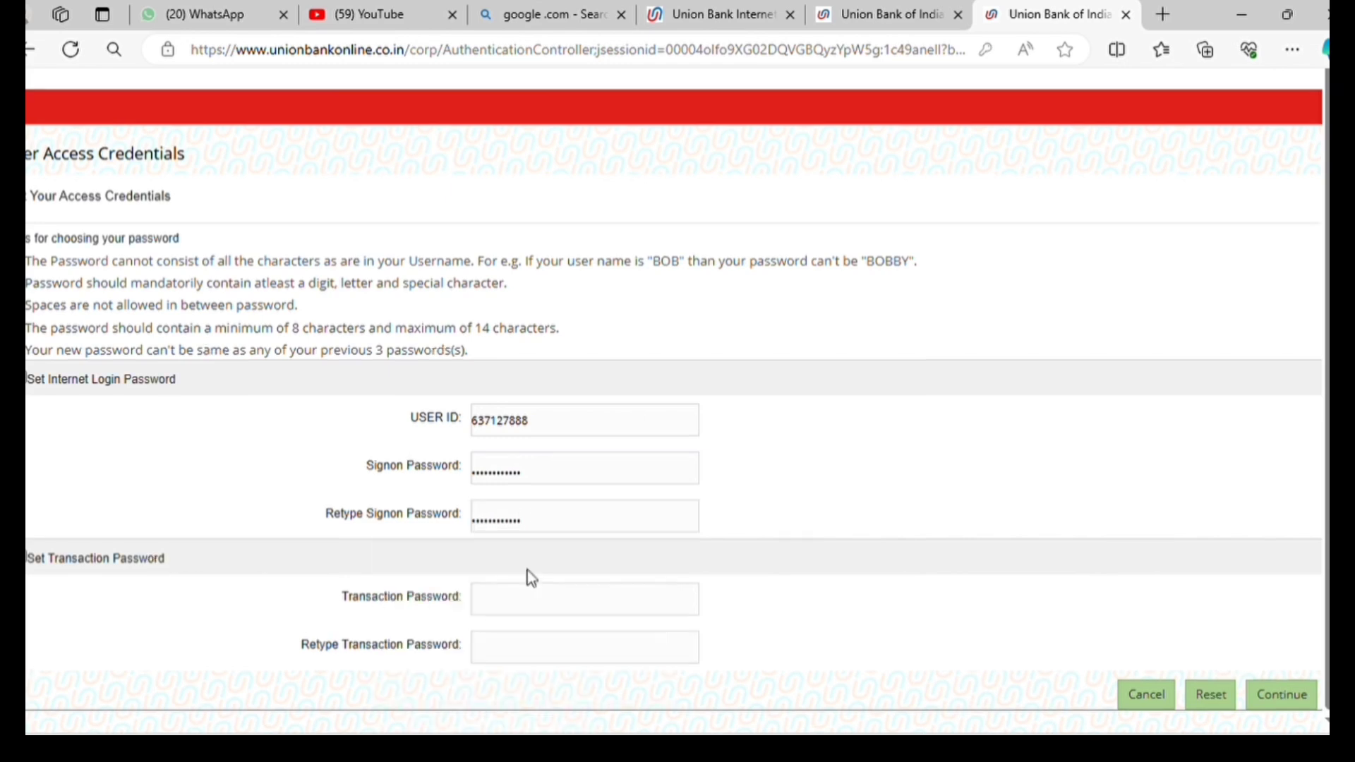
{"action": "left_click", "coordinate": [529, 575]}
Enter the transaction password in both transaction fields and submit the credentials form
{"action": "left_click", "coordinate": [510, 609]}
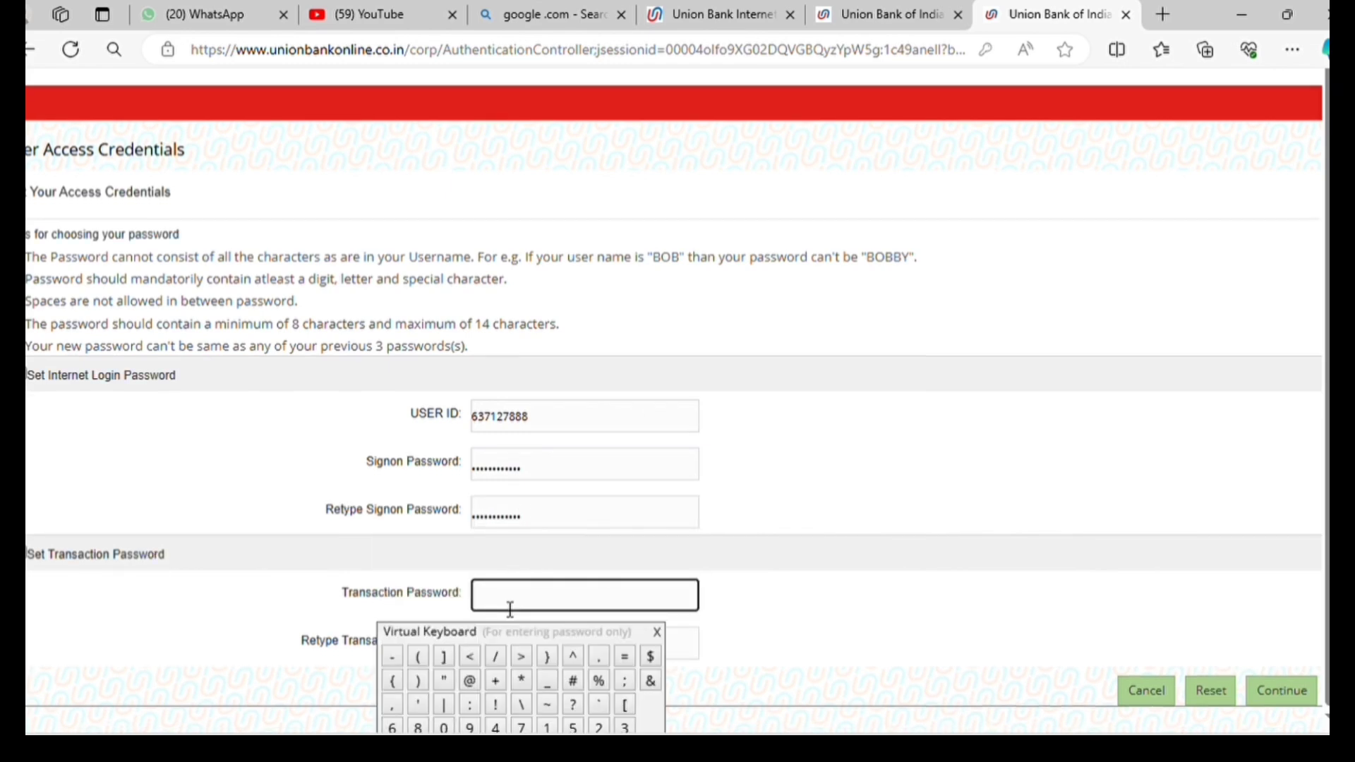
{"action": "type", "text": "••••••••••••"}
{"action": "left_click", "coordinate": [509, 646]}
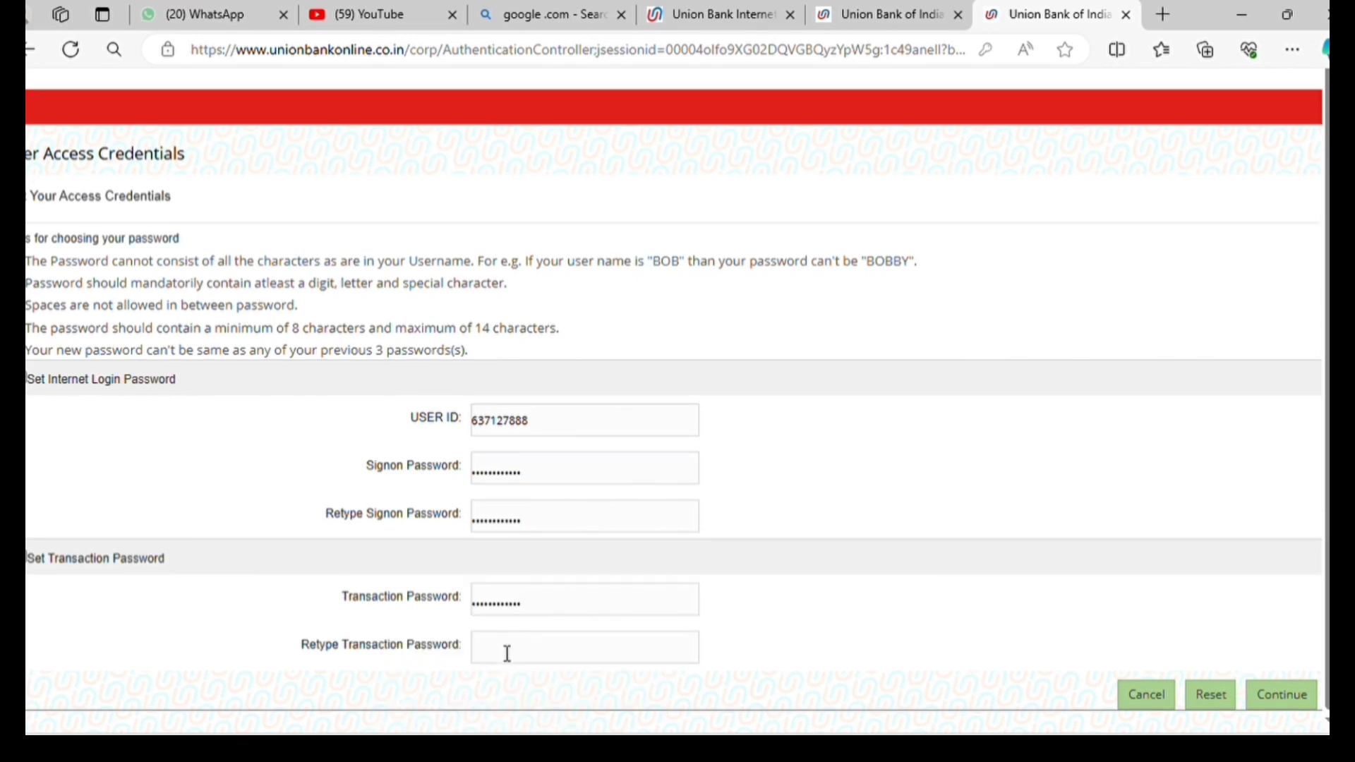
{"action": "left_click", "coordinate": [507, 654]}
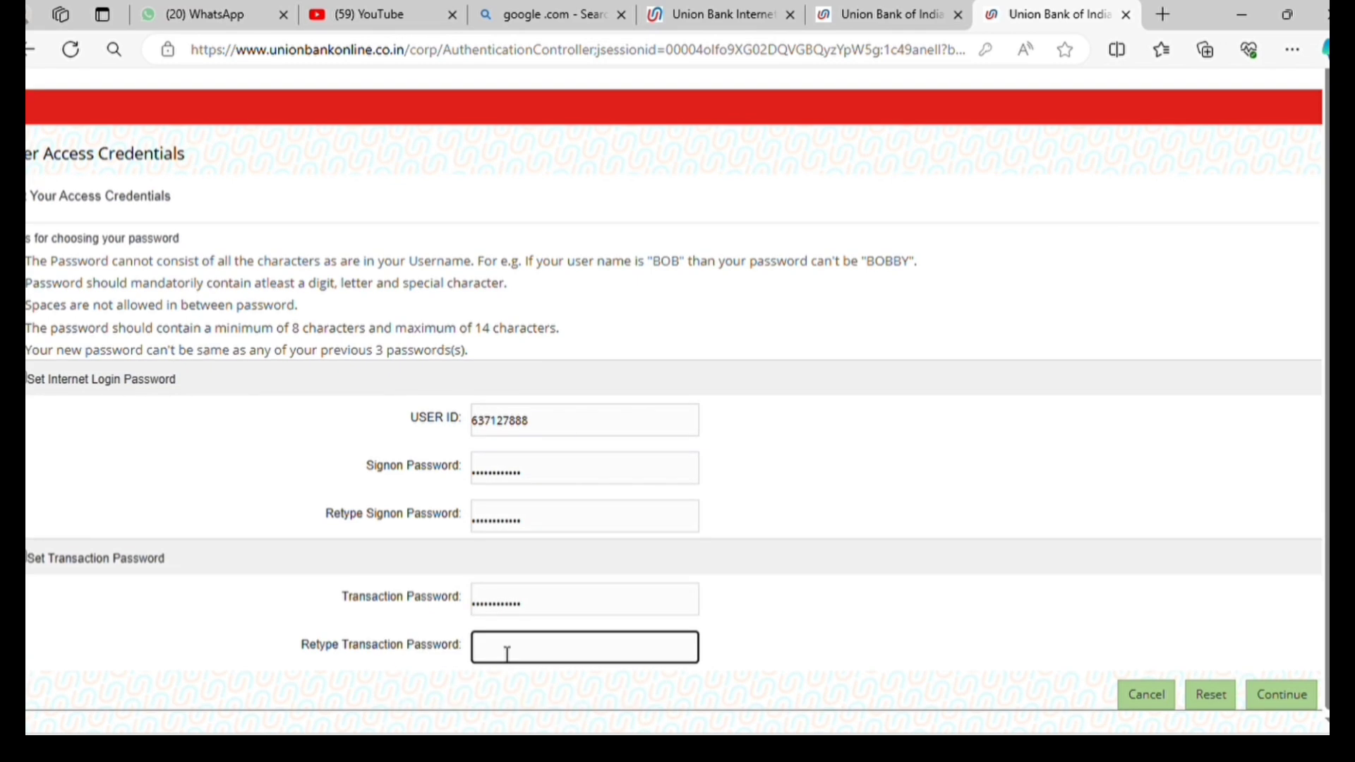
{"action": "type", "text": "•••••••••••"}
{"action": "left_click", "coordinate": [914, 604]}
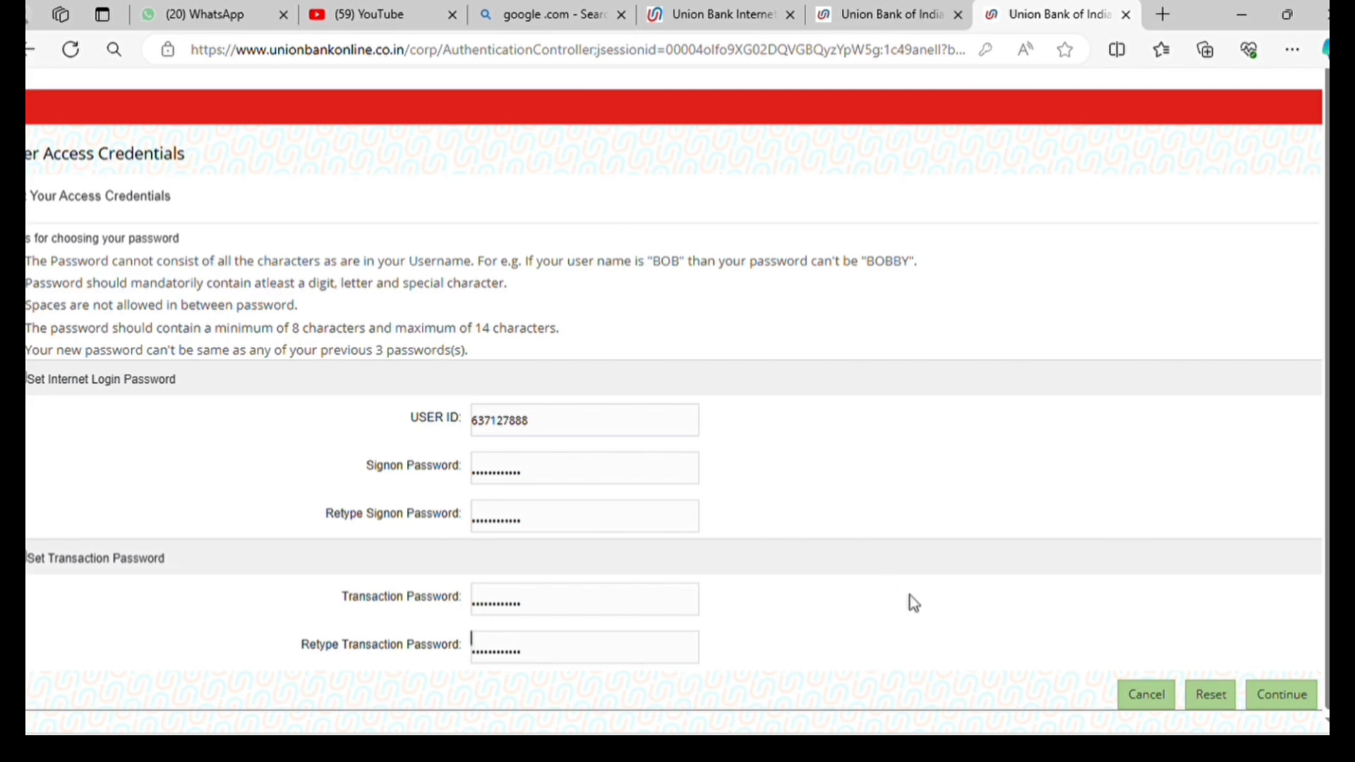
{"action": "left_click", "coordinate": [1284, 695]}
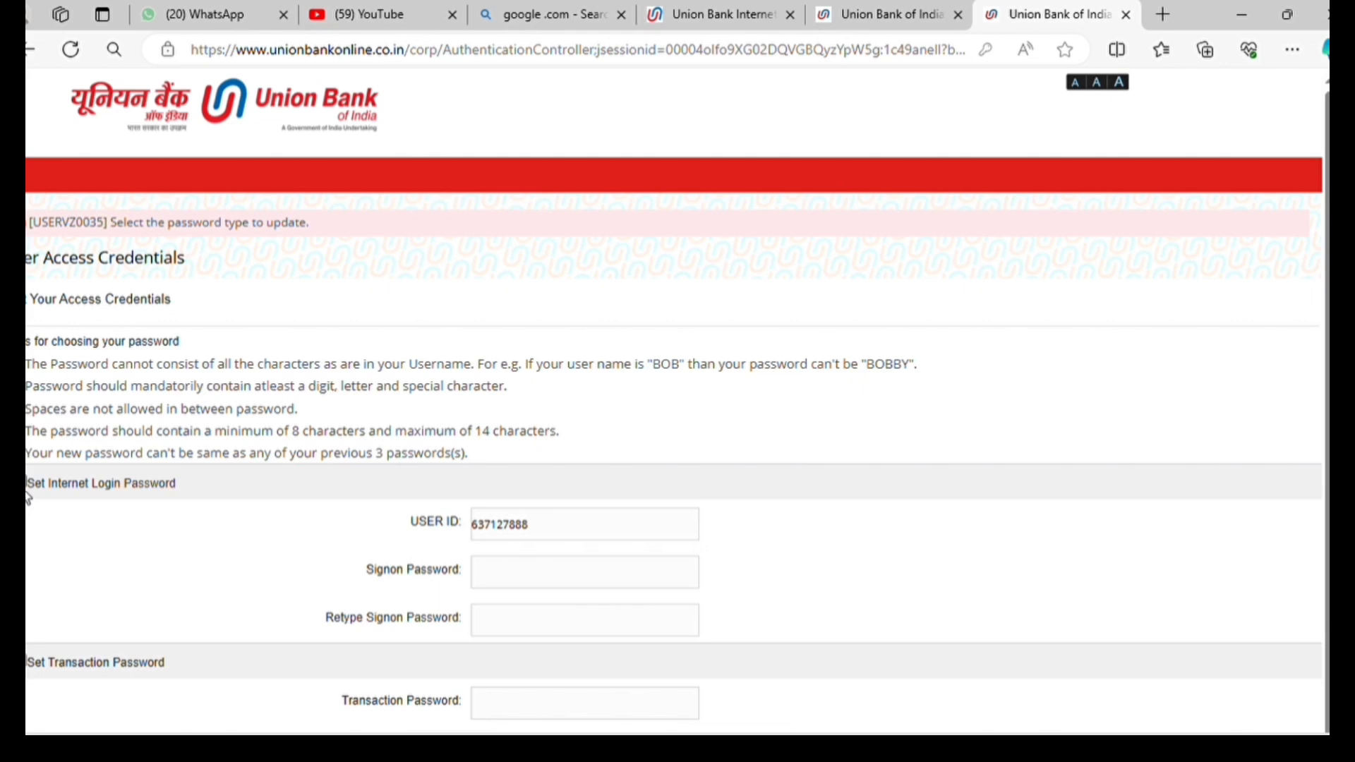
{"action": "scroll", "coordinate": [801, 520], "scroll_direction": "down", "scroll_amount": 1}
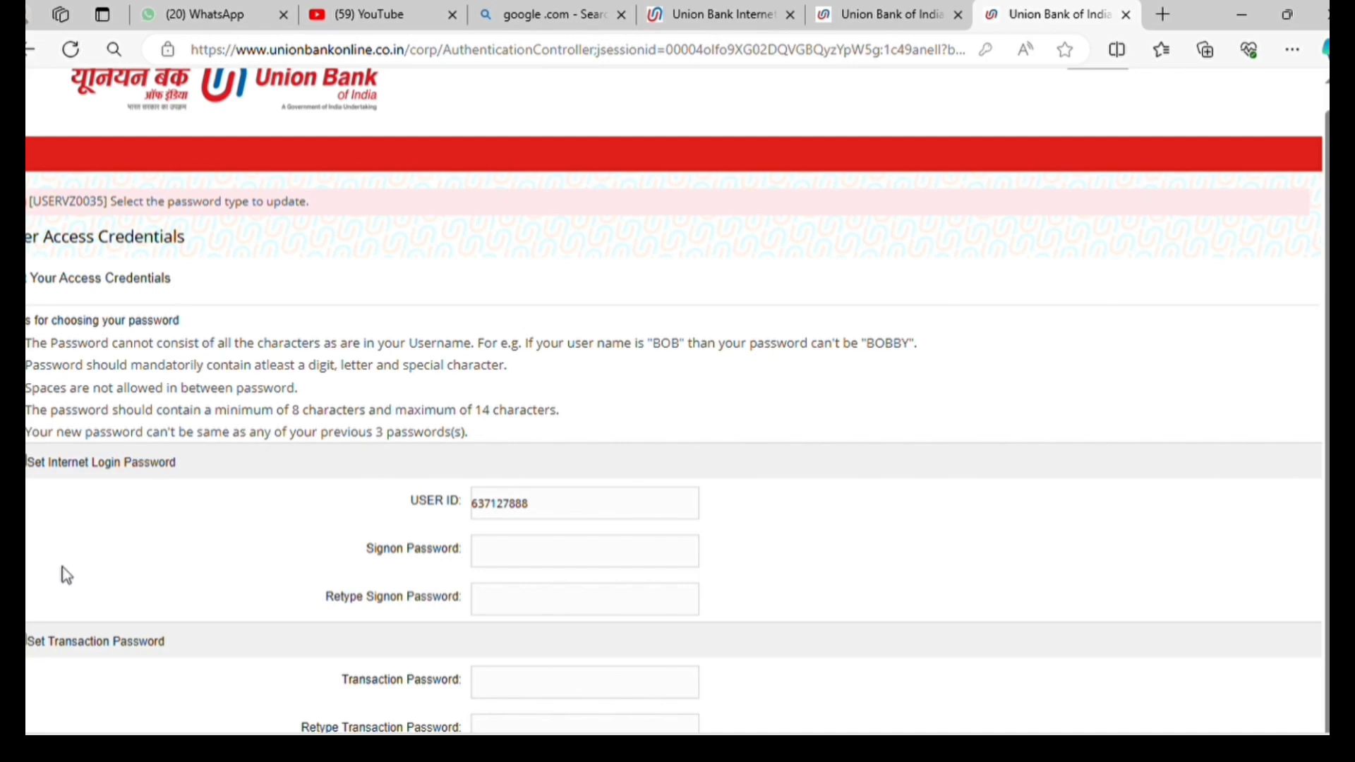
{"action": "scroll", "coordinate": [442, 288], "scroll_direction": "down", "scroll_amount": 1}
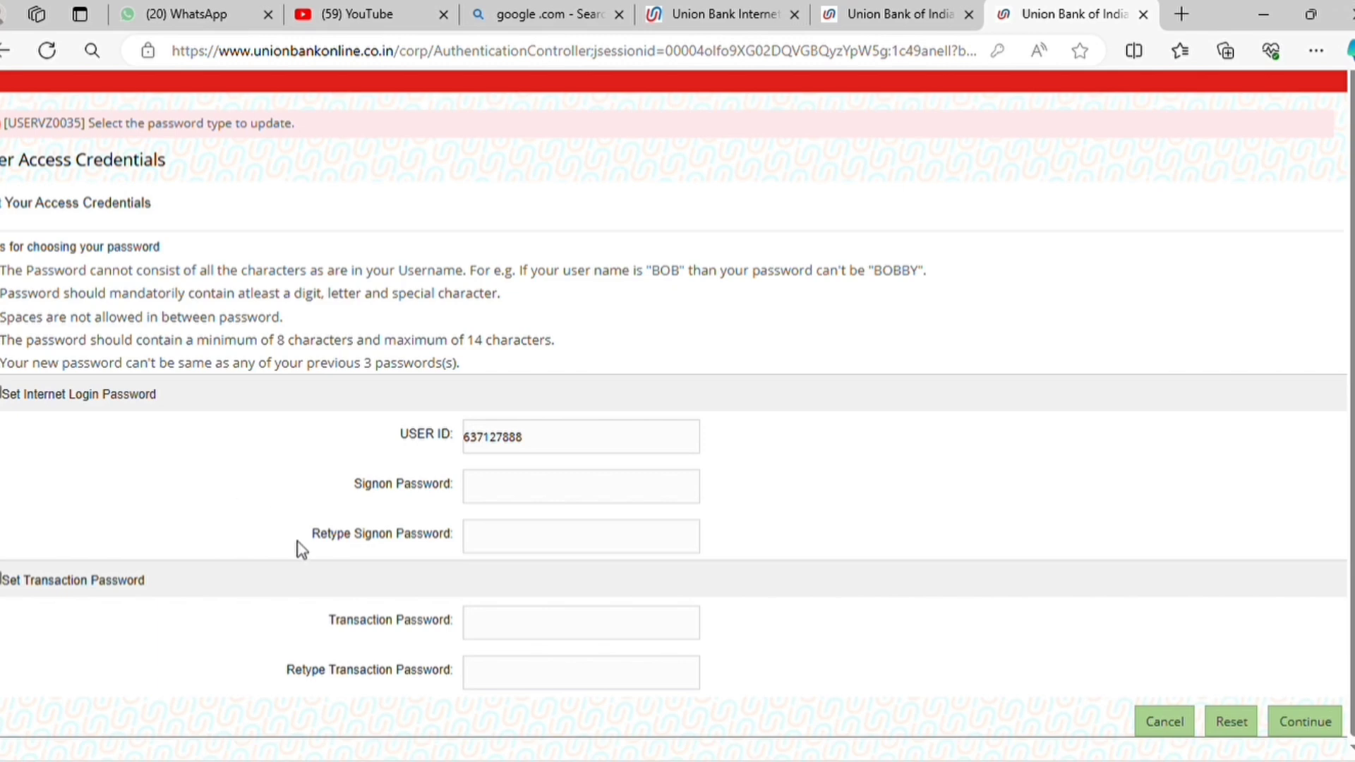
Refill Signon Password and Retype Signon Password with the new login password
{"action": "left_click", "coordinate": [524, 499]}
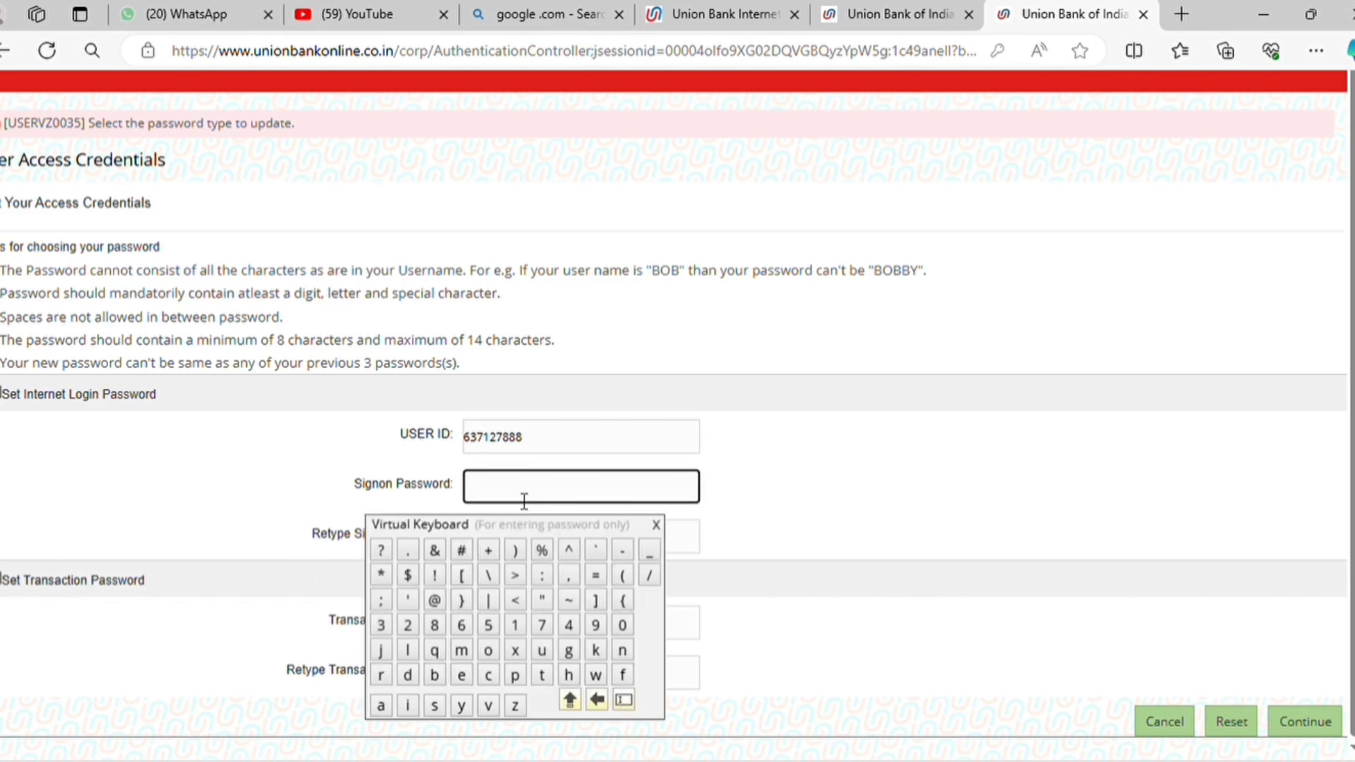
{"action": "type", "text": "a"}
{"action": "scroll", "coordinate": [741, 484], "scroll_direction": "down", "scroll_amount": 1}
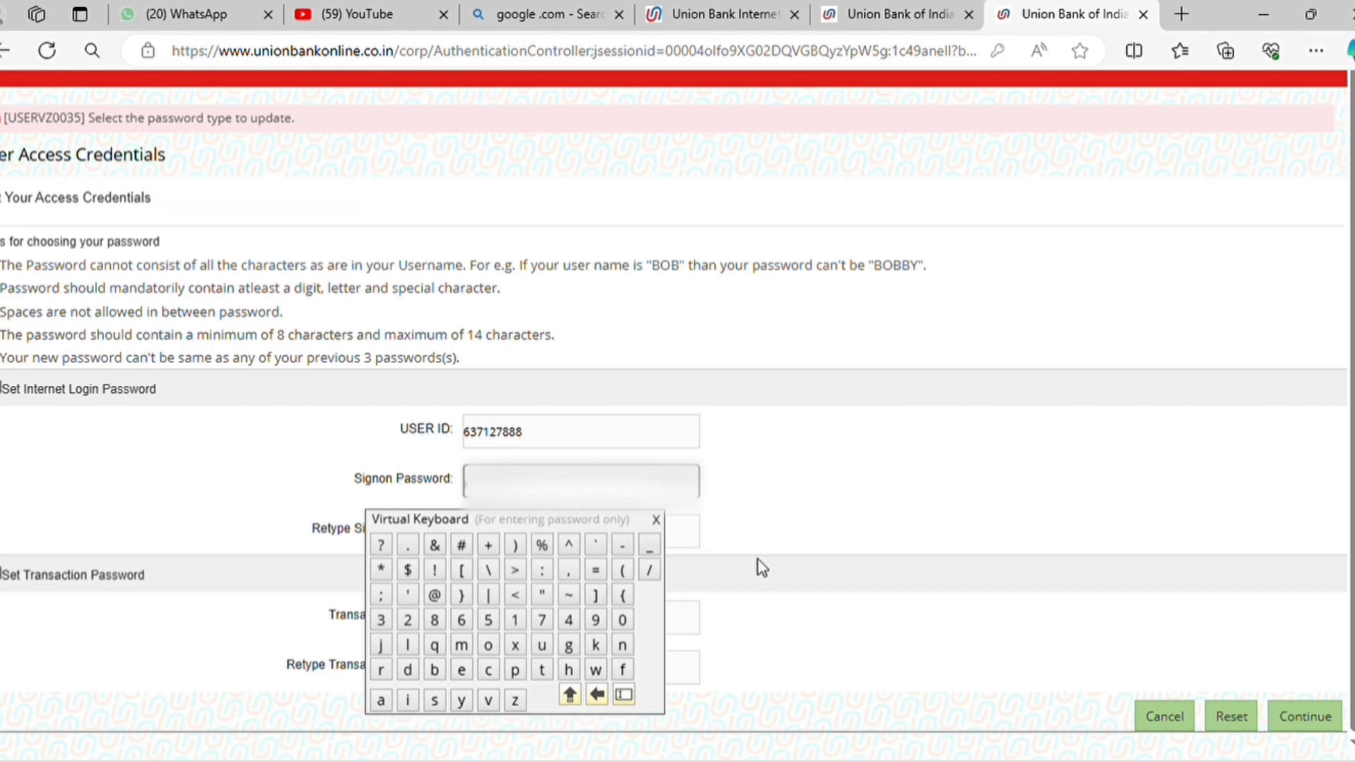
{"action": "left_click", "coordinate": [761, 565]}
{"action": "left_click", "coordinate": [501, 545]}
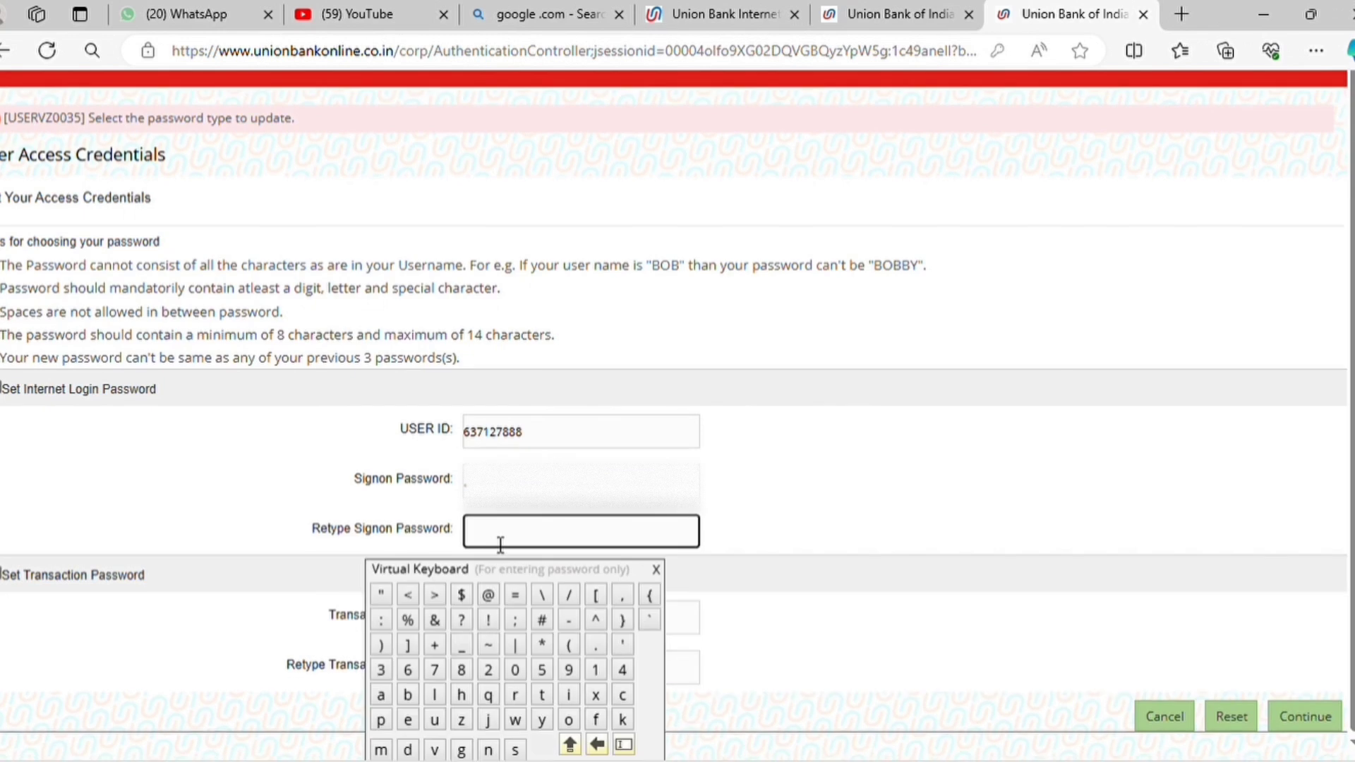
{"action": "type", "text": "************"}
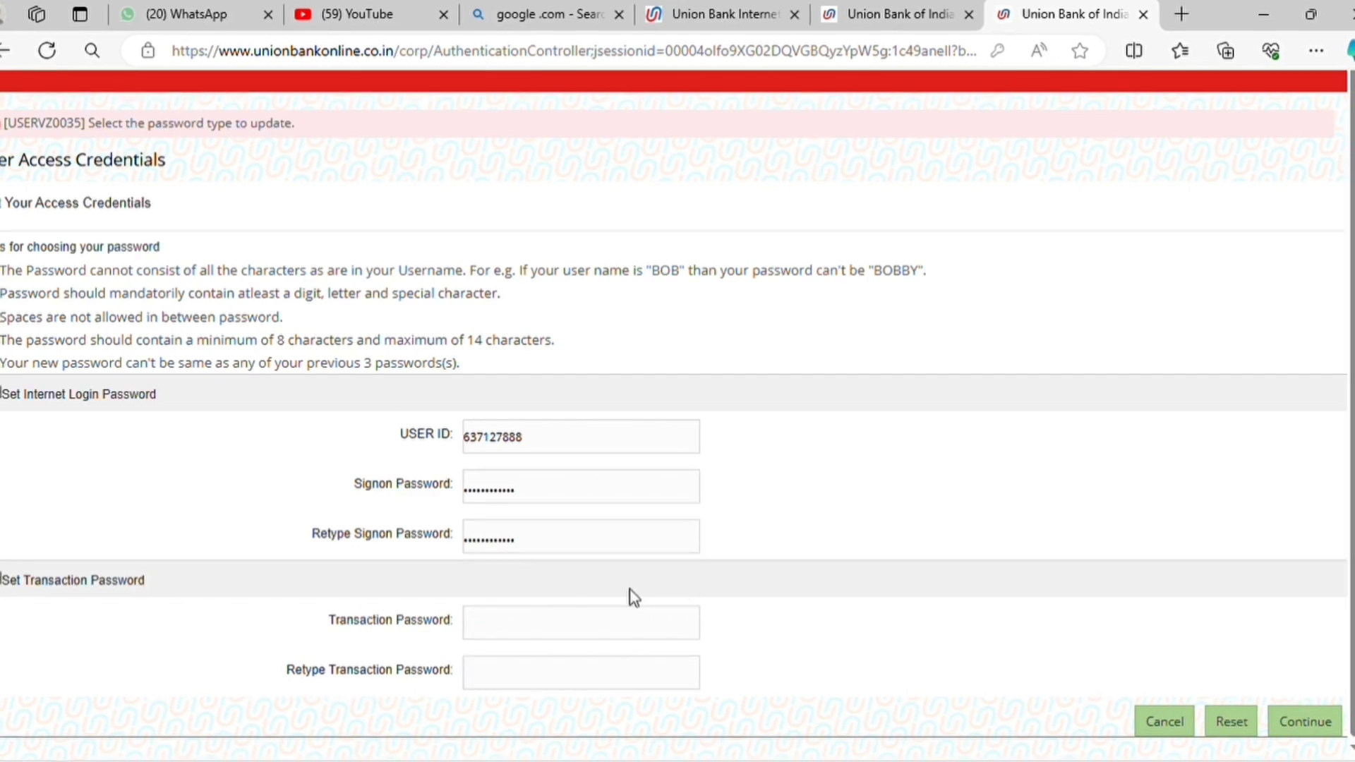
Re-enter the transaction password and resubmit the access credentials form
{"action": "left_click", "coordinate": [482, 634]}
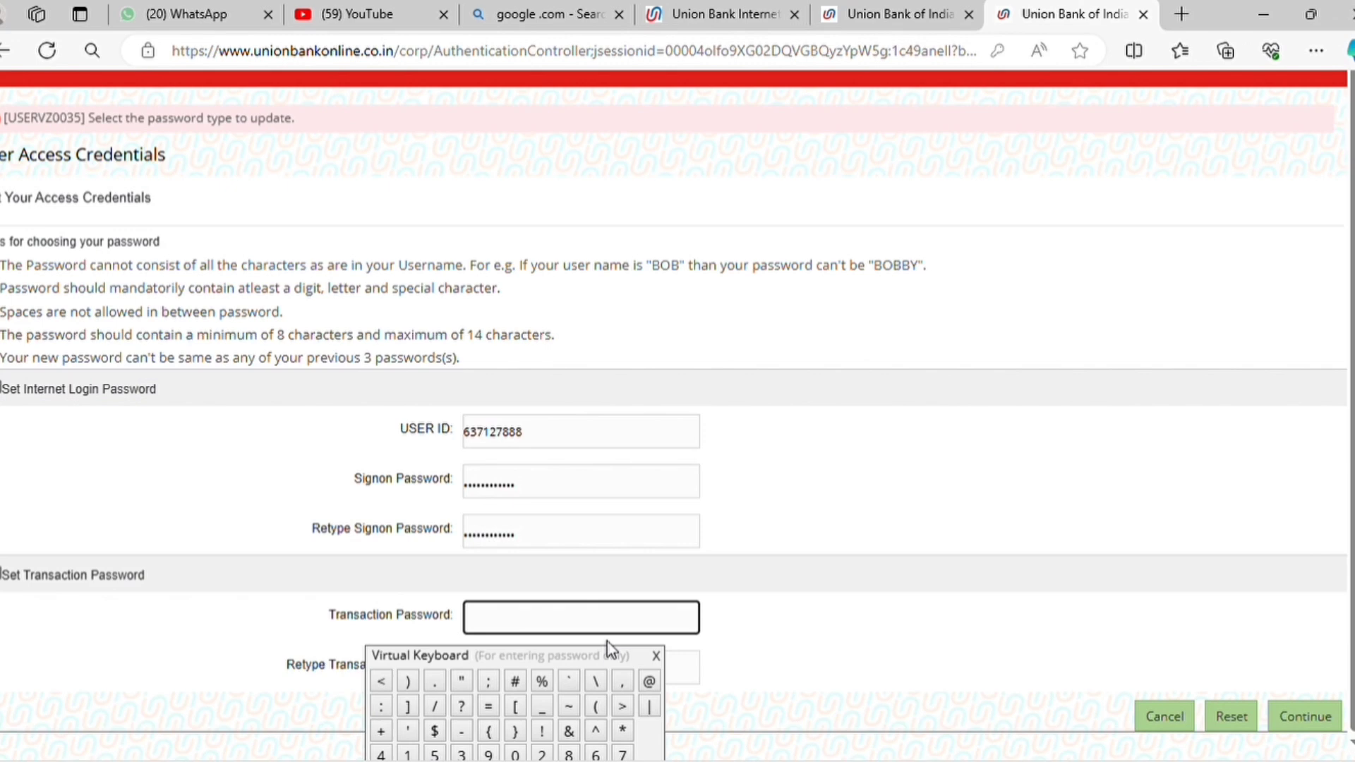
{"action": "type", "text": "************"}
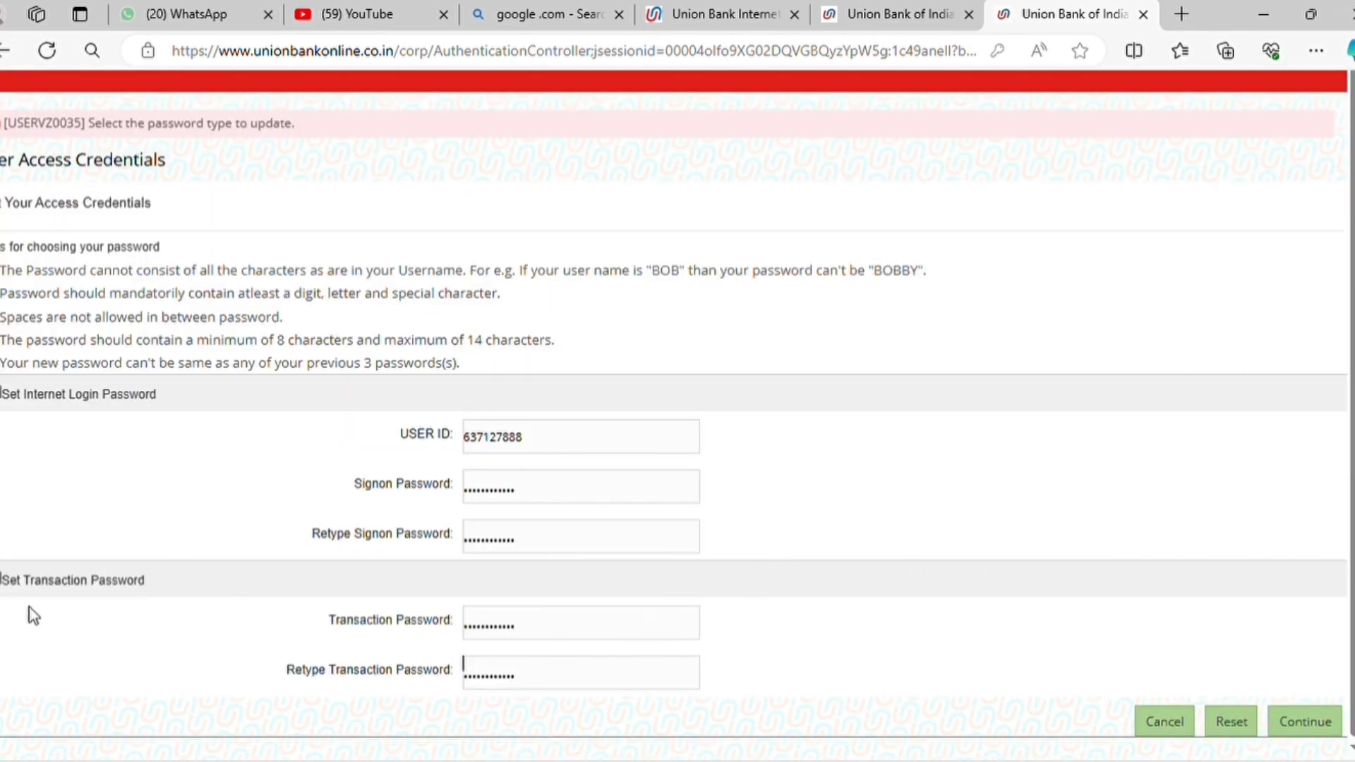
{"action": "left_click", "coordinate": [1304, 722]}
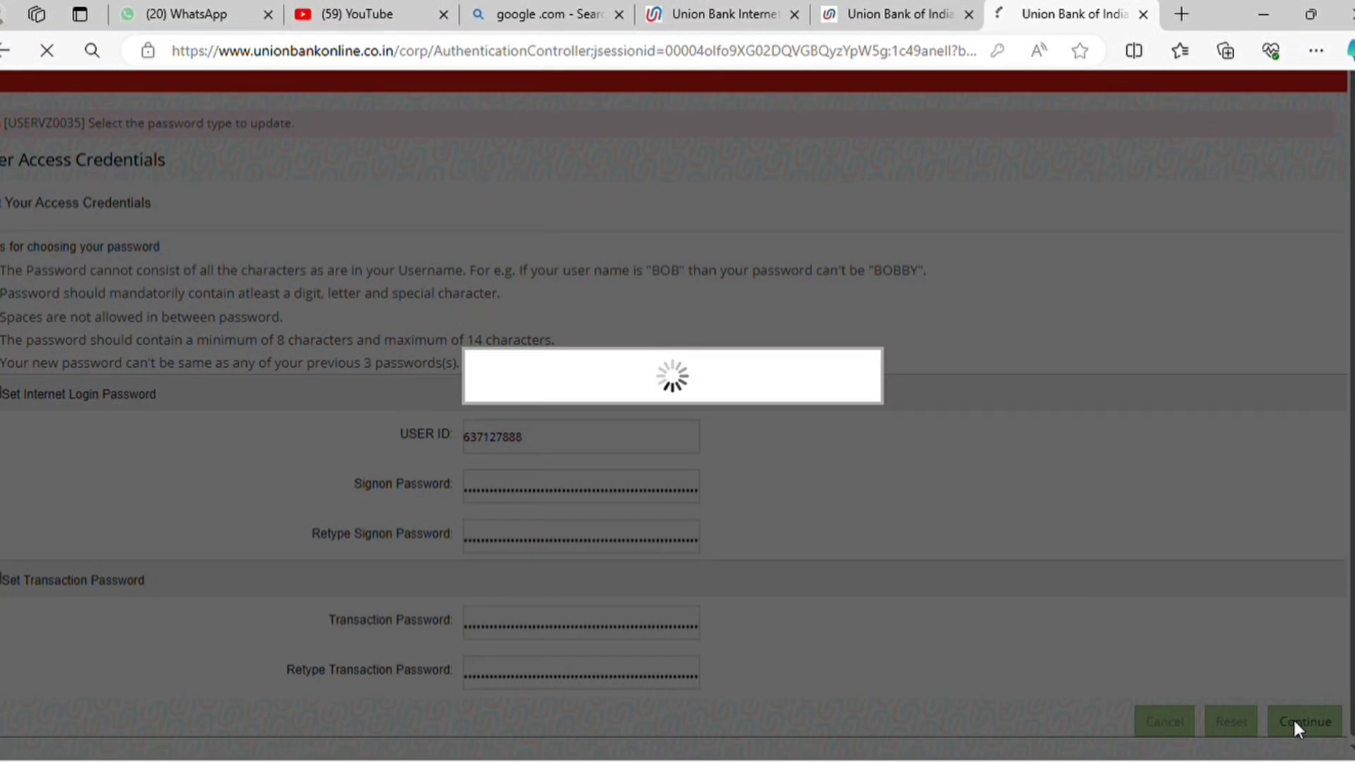